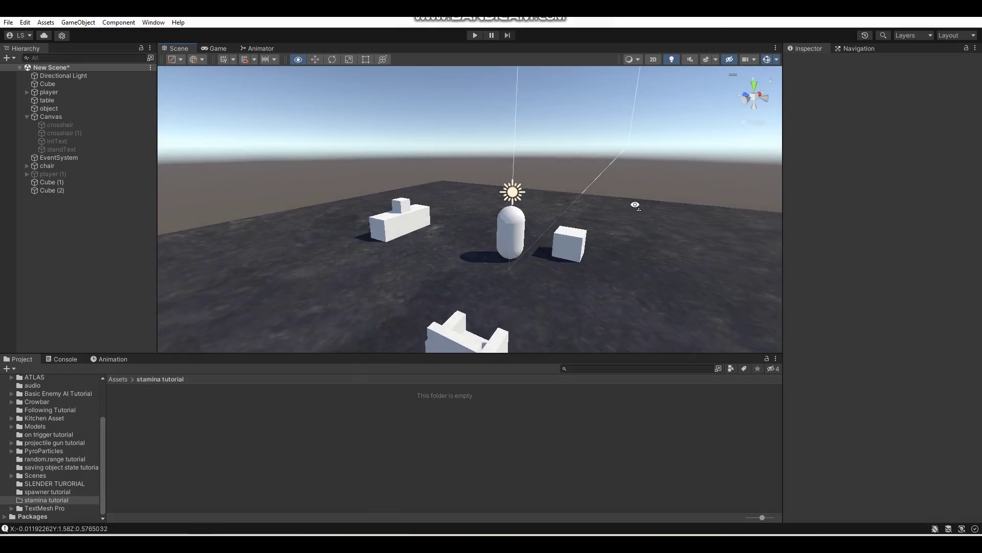
- Frame the table and player capsule in the Scene view and select the table
mouse_move(641, 206)
right_mouse_down()
mouse_move(657, 191)
mouse_move(615, 206)
mouse_move(747, 211)
right_mouse_up()
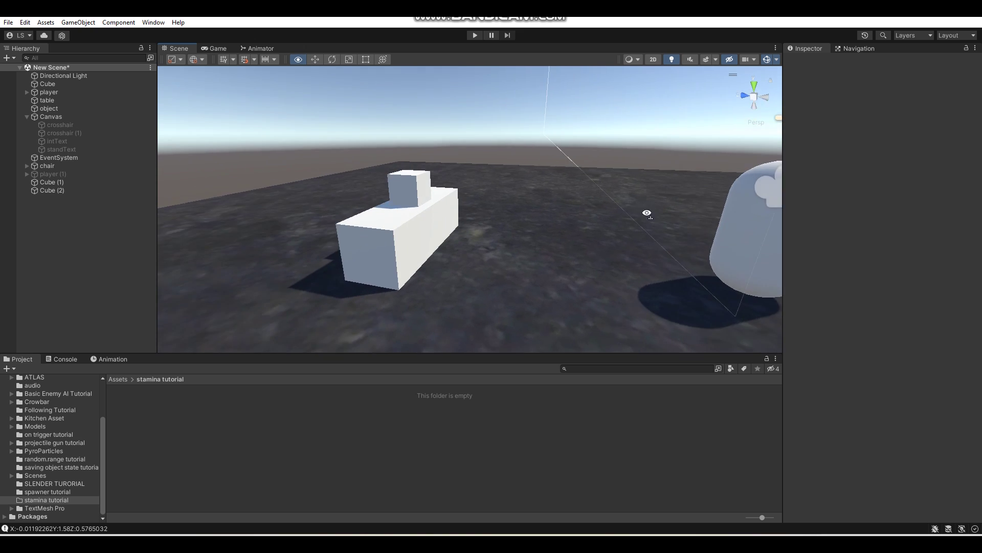
right_click_drag(747, 211, 569, 208)
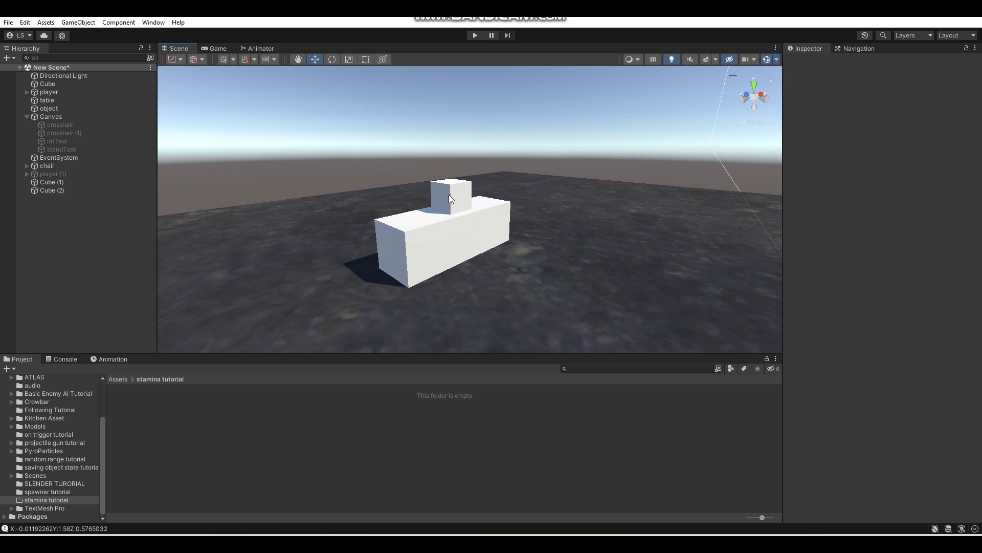
scroll(449, 194, "up", 3)
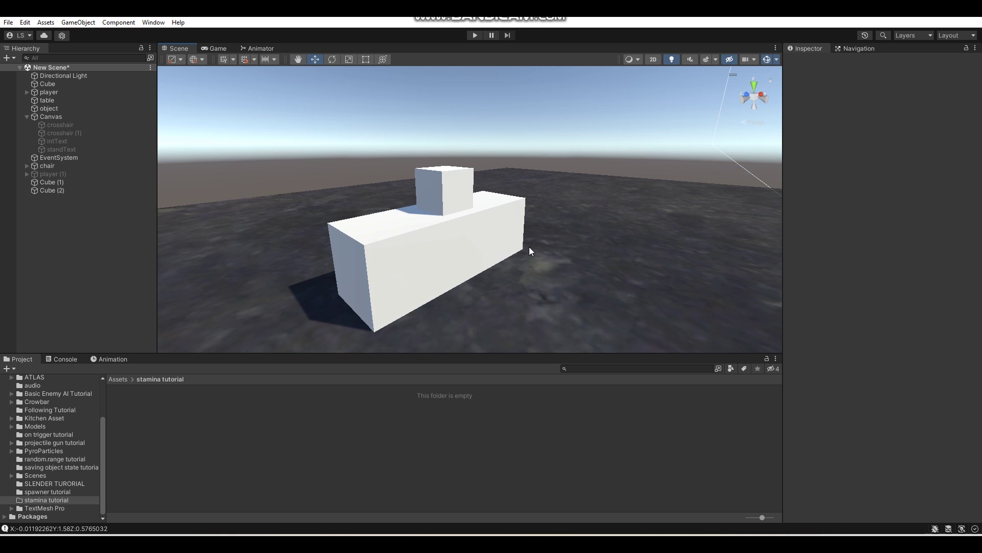
mouse_move(529, 247)
right_mouse_down()
mouse_move(653, 247)
mouse_move(639, 228)
mouse_move(471, 240)
right_mouse_up()
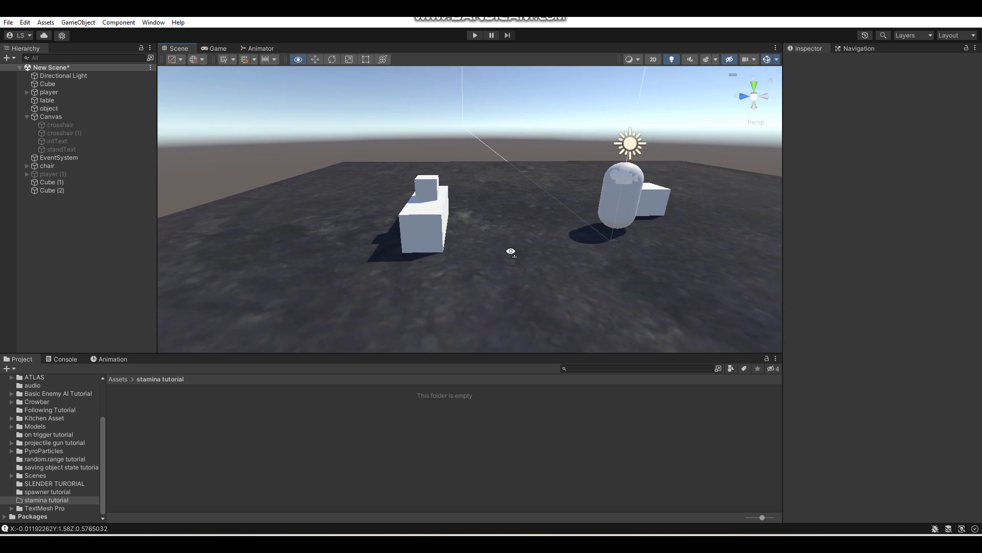
left_click(470, 241)
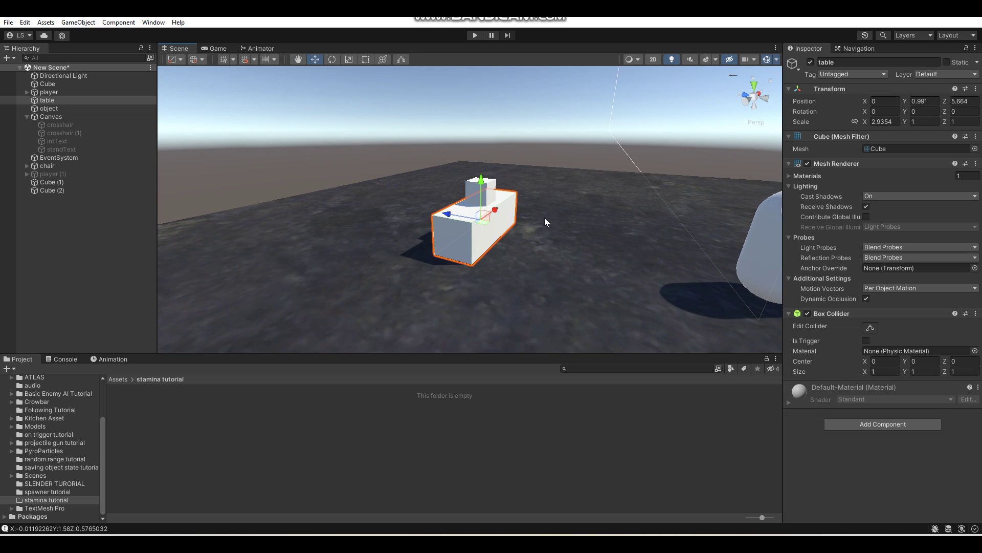
mouse_move(544, 217)
right_mouse_down()
mouse_move(537, 243)
mouse_move(571, 213)
mouse_move(554, 226)
right_mouse_up()
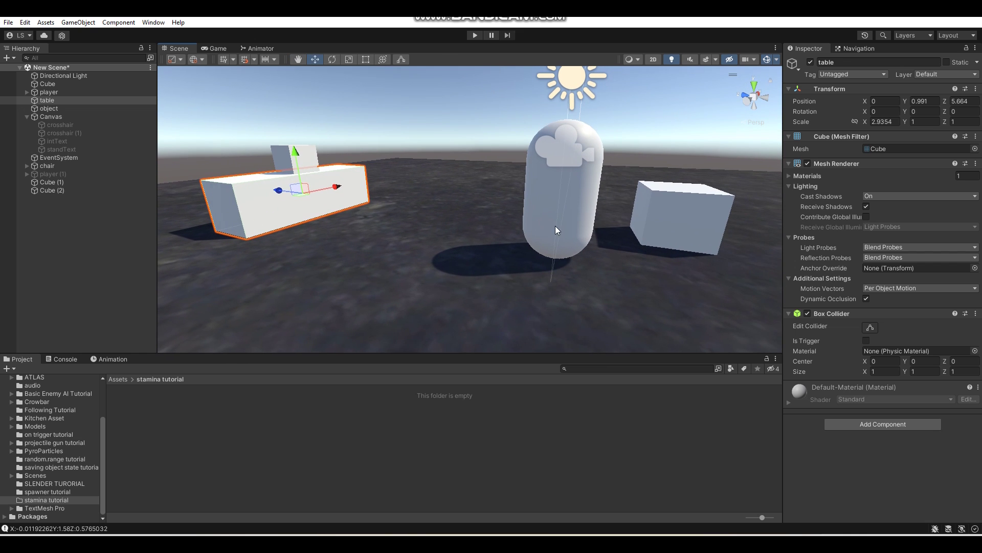
left_click(540, 214)
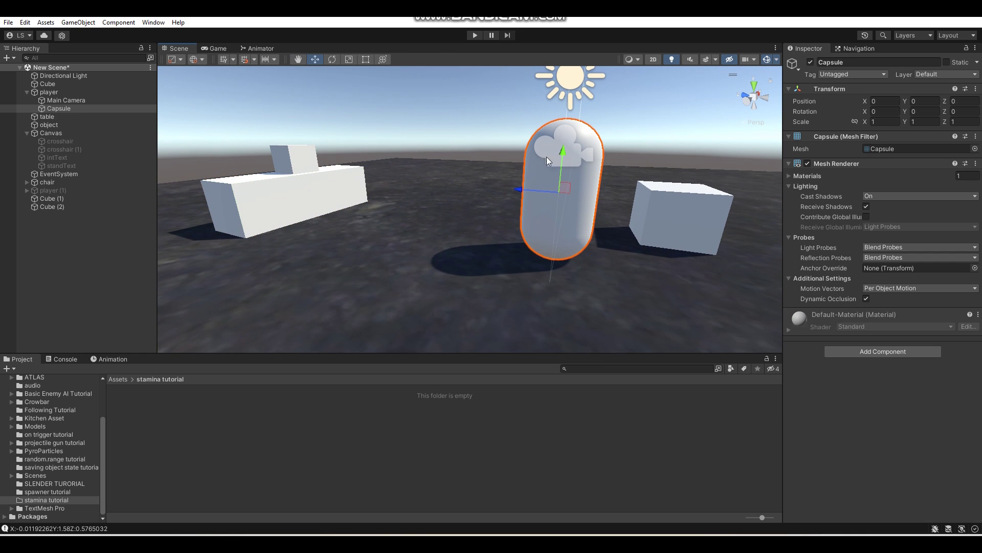
left_click(247, 188)
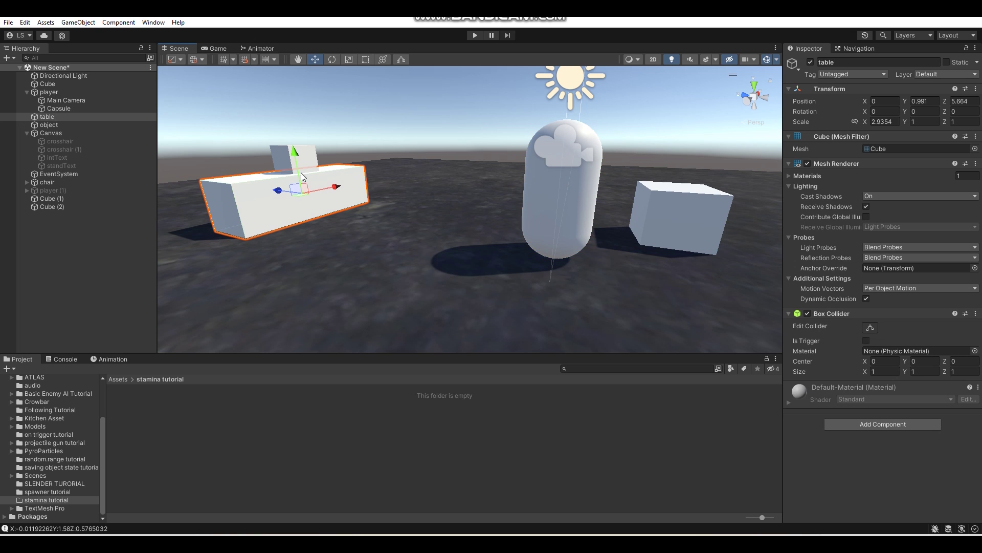
left_click(536, 201)
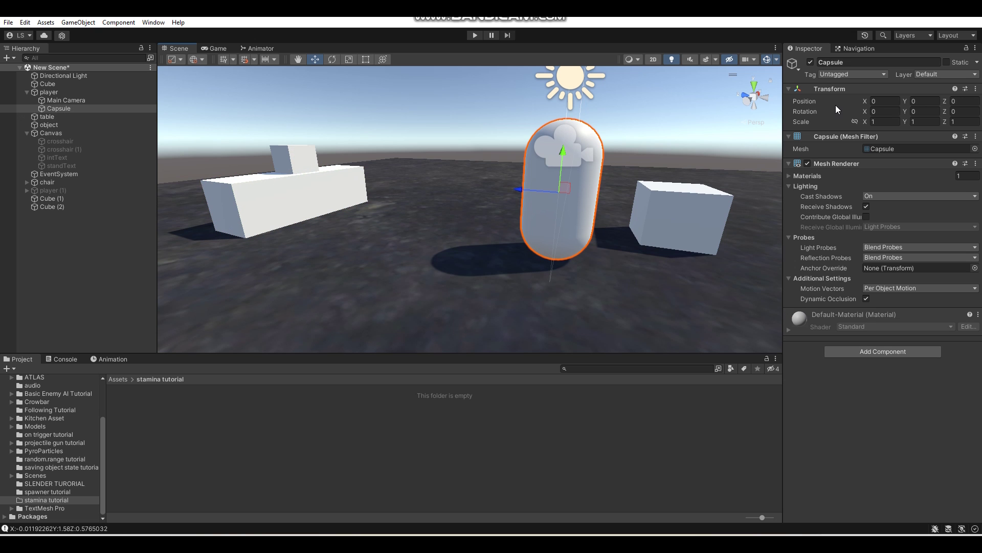
left_click_drag(760, 123, 543, 134, "alt")
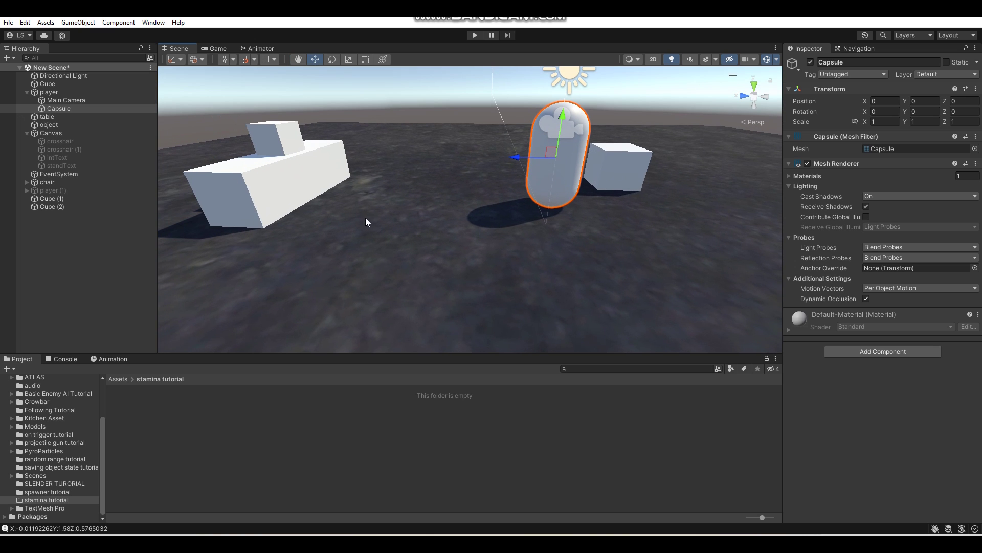
right_click_drag(366, 218, 325, 217)
left_click(304, 210)
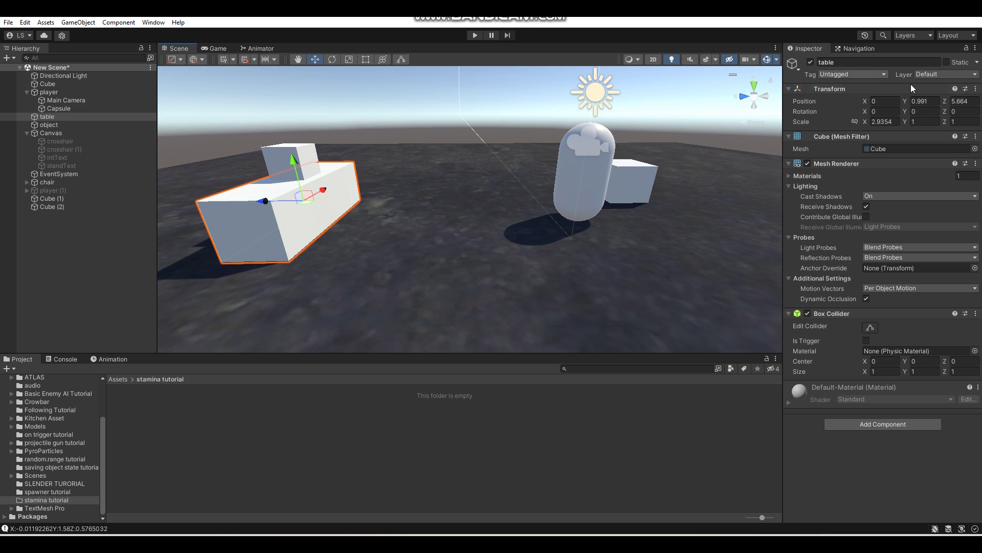
- Add a user layer named Table in User Layer 7 of Tags & Layers
left_click(928, 76)
left_click(924, 157)
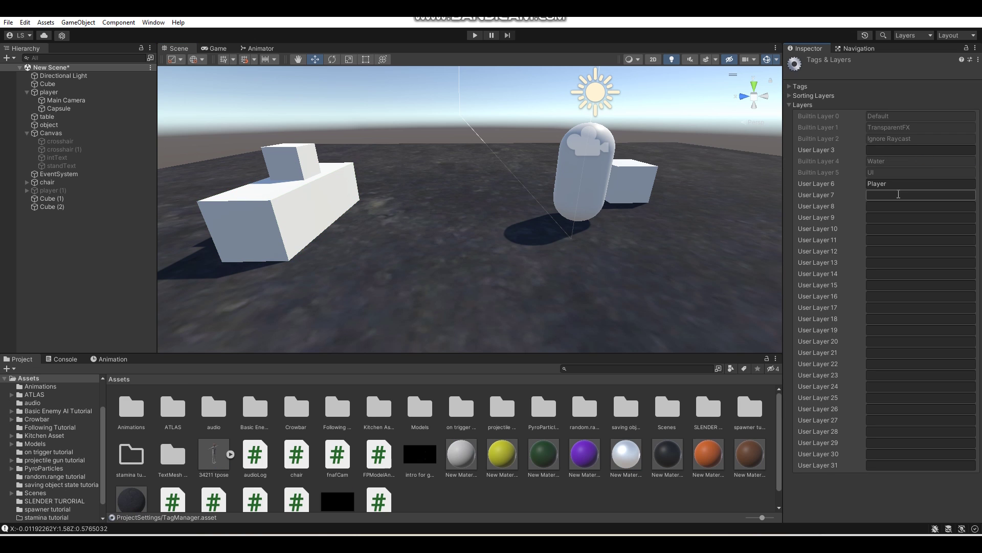
left_click(894, 195)
type("Table")
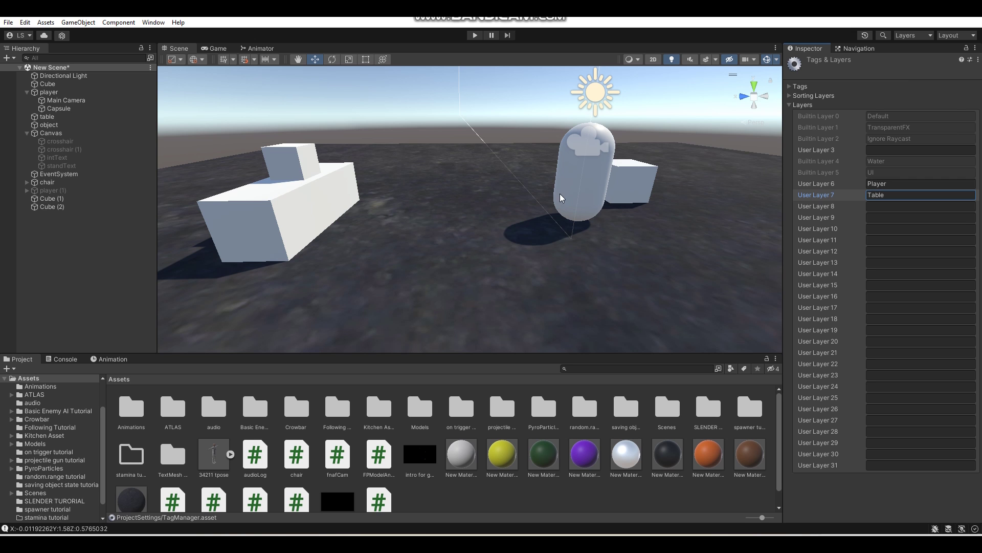
left_click(576, 199)
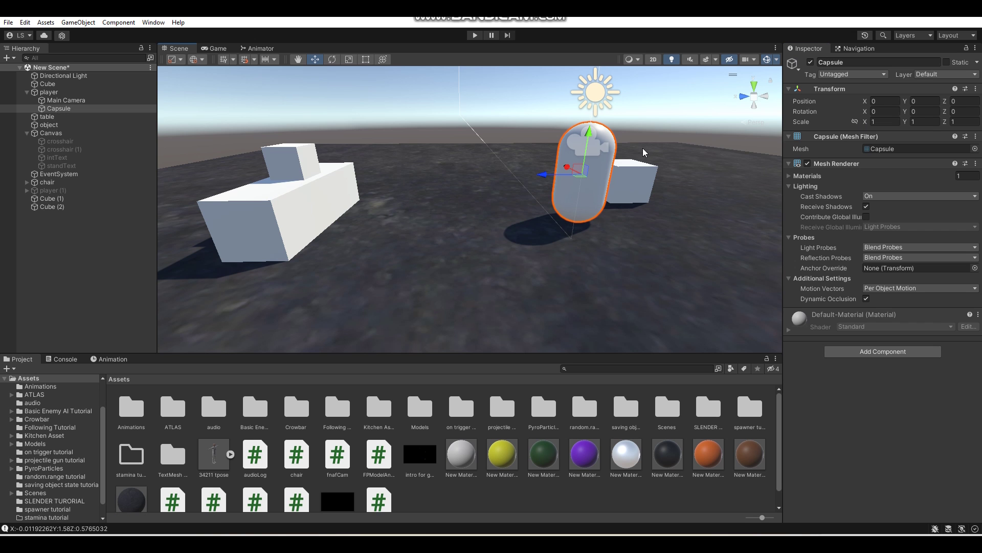
- Put the player and all its children on the Player layer
left_click(103, 92)
left_click(946, 76)
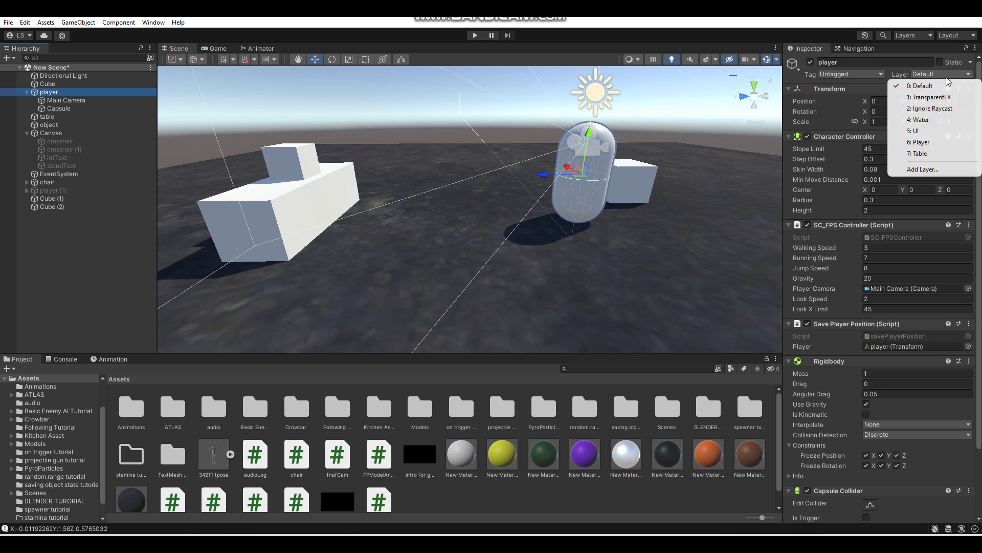
left_click(919, 142)
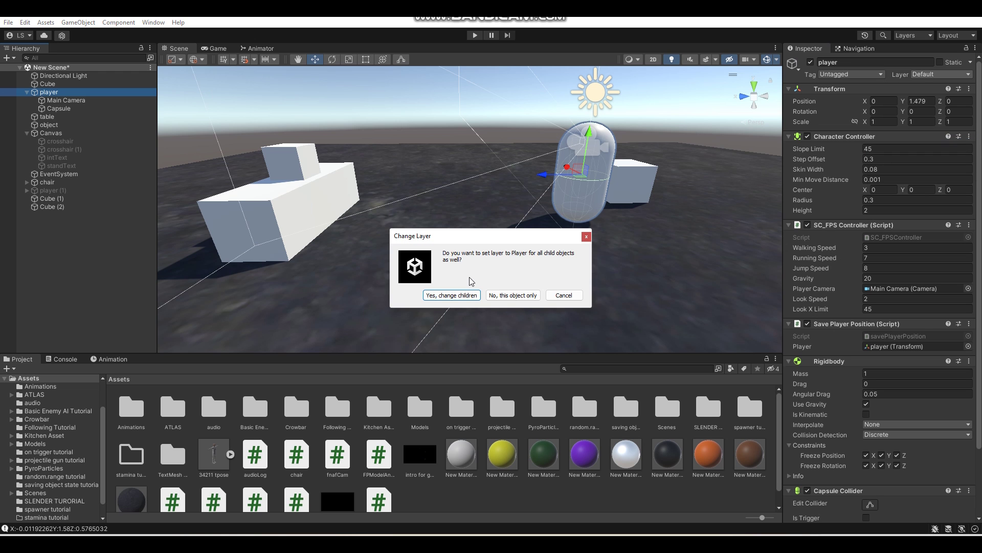
left_click(446, 298)
- Assign the table to the Table layer and confirm the setting stayed
mouse_move(584, 184)
right_mouse_down()
mouse_move(618, 155)
mouse_move(566, 176)
right_mouse_up()
left_click(453, 215)
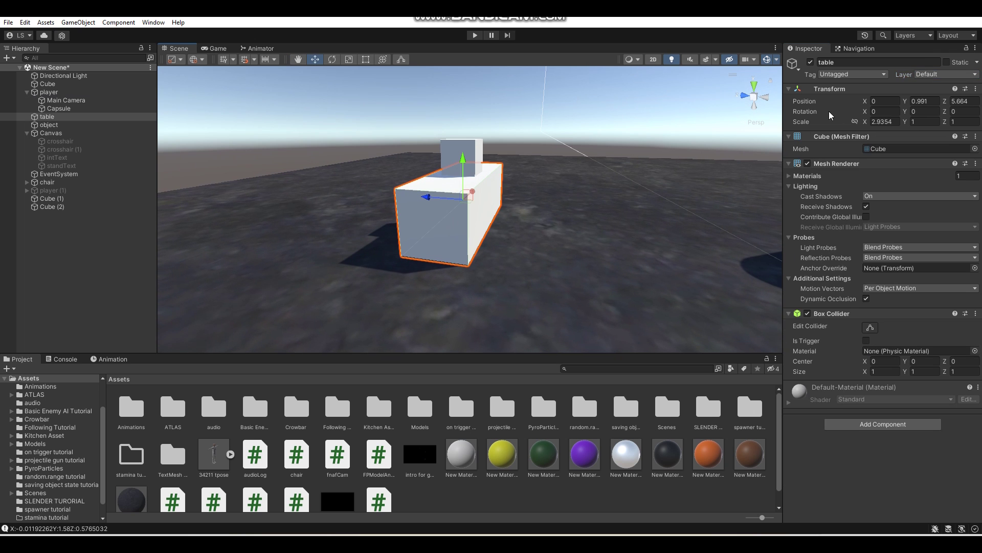
left_click(927, 74)
left_click(922, 154)
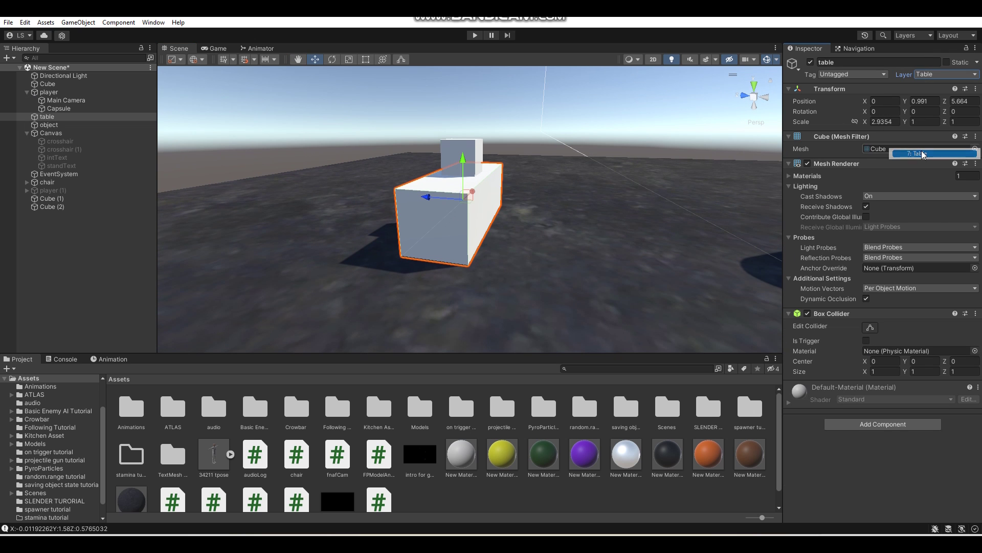
right_click_drag(646, 130, 662, 130)
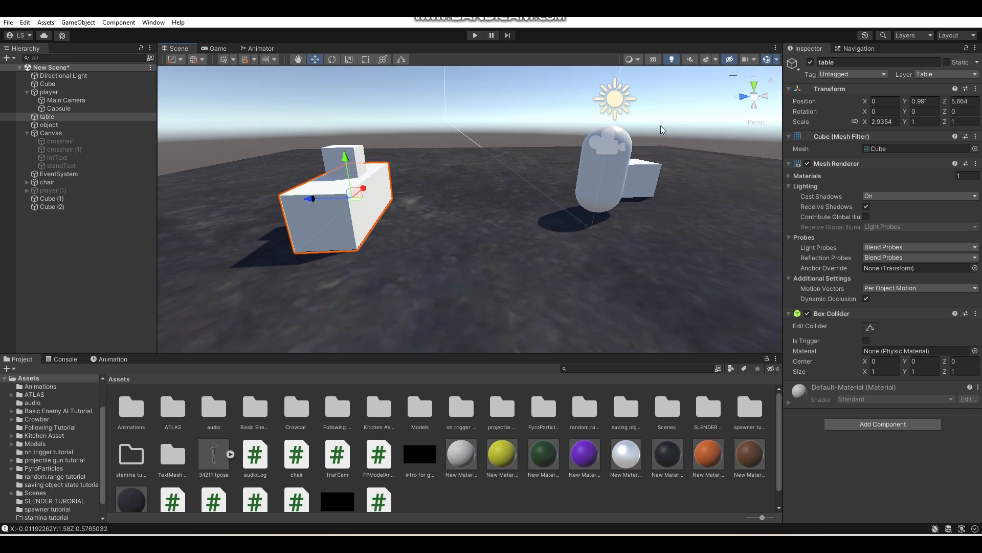
left_click(946, 74)
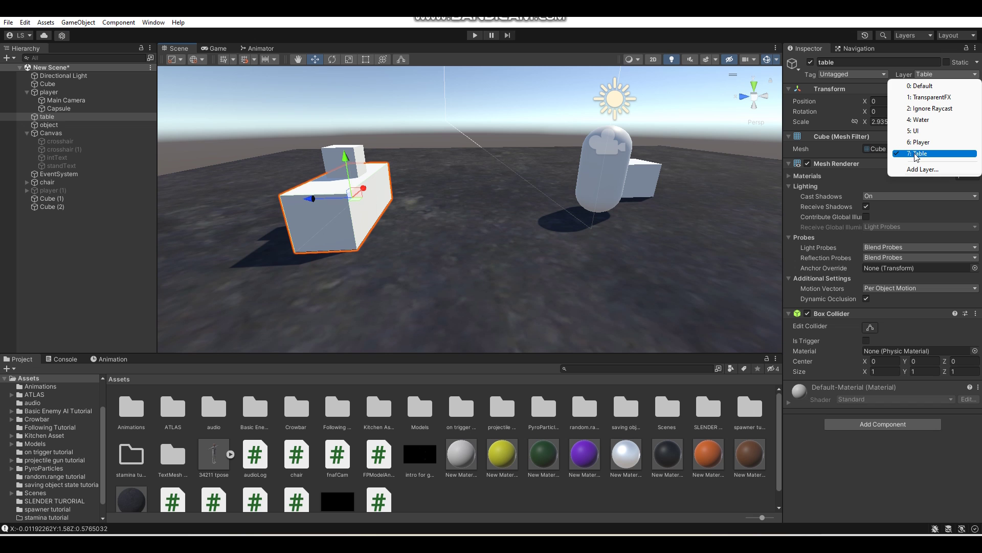
left_click(644, 165)
scroll(652, 220, "up", 5)
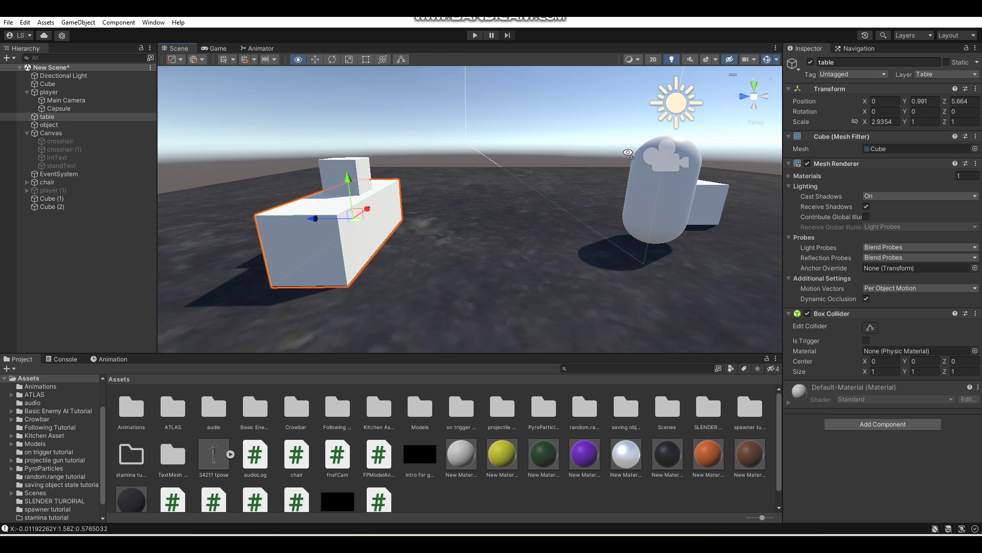
scroll(696, 459, "down", 1)
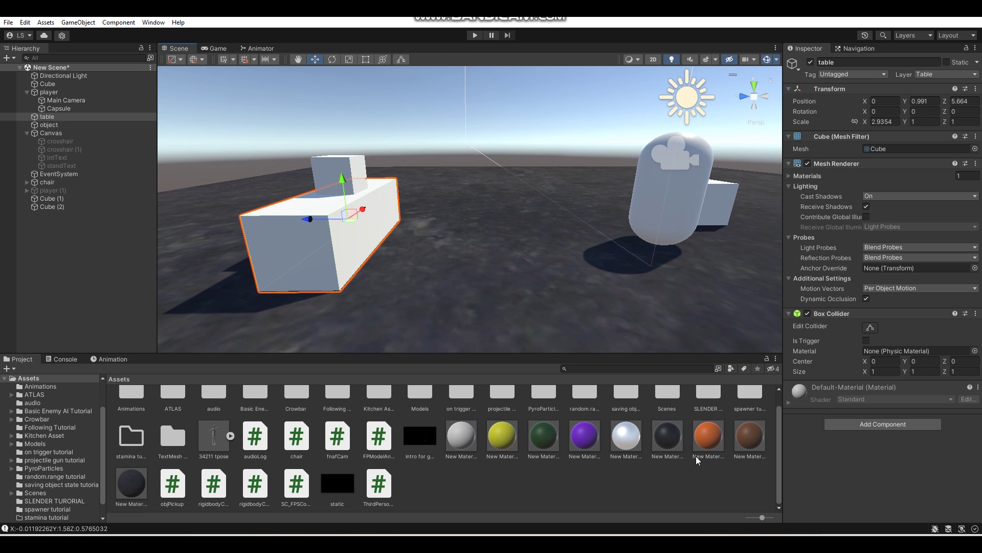
- Create a C# script in Assets named ignoreLayerCollision and open it in the editor
right_click(480, 493)
mouse_move(561, 219)
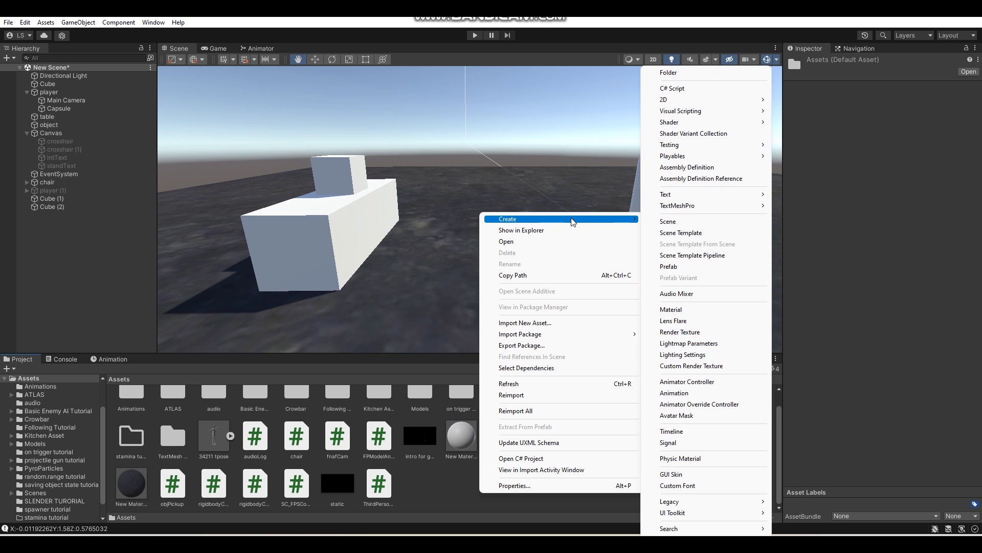
left_click(692, 90)
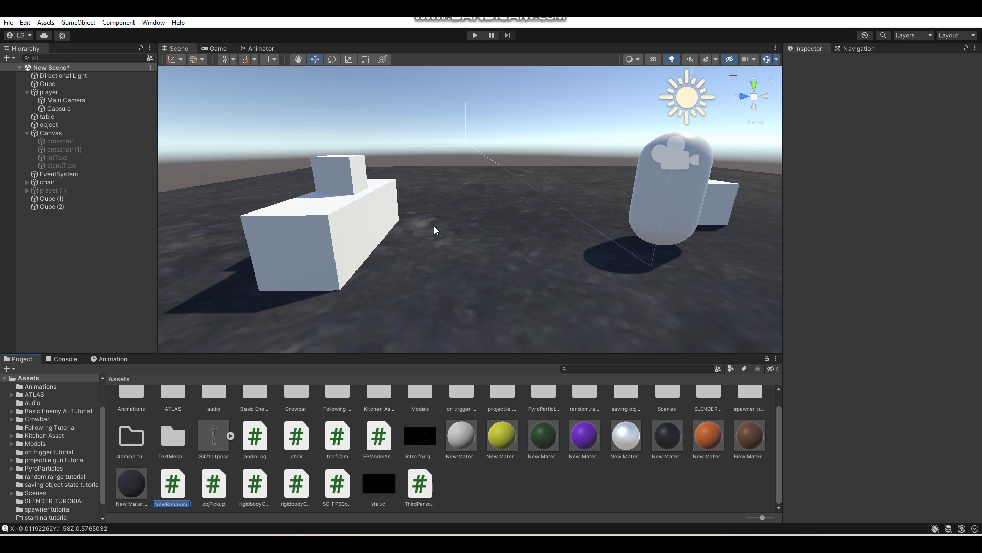
type("p")
type("olli")
key("Return")
key("Return")
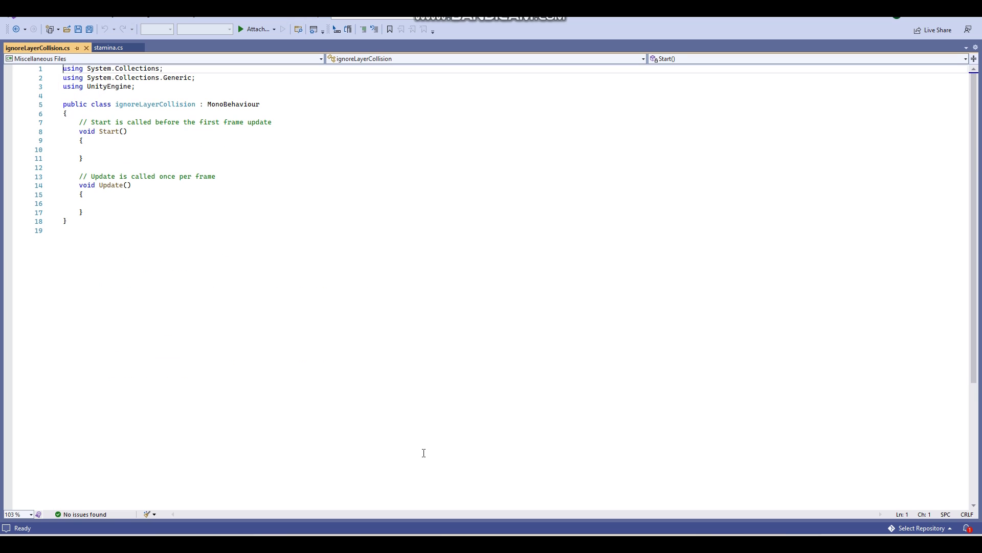
- Replace the default stubs with Start calling Physics.IgnoreLayerCollision(6, 7), save, and return to Unity
left_click_drag(97, 212, 80, 123)
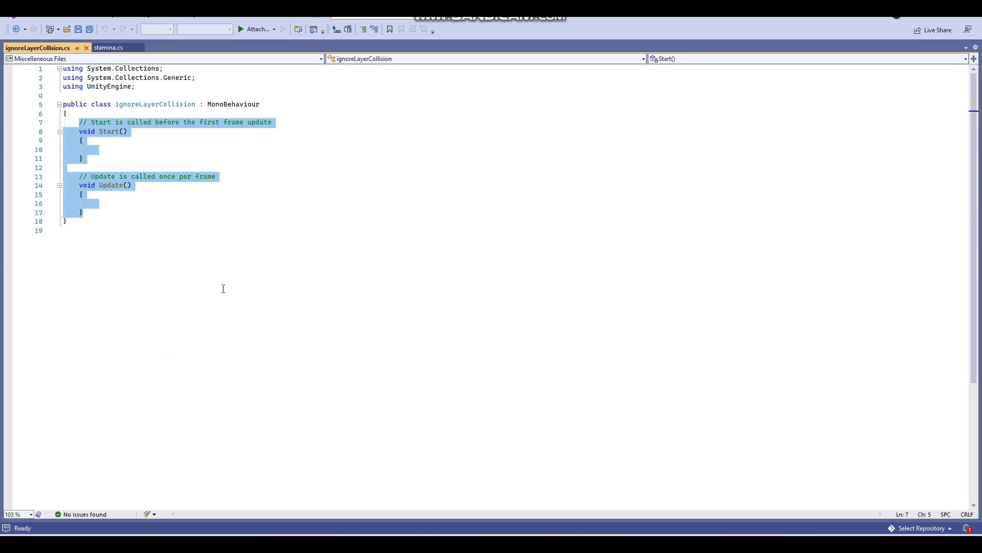
key("Delete")
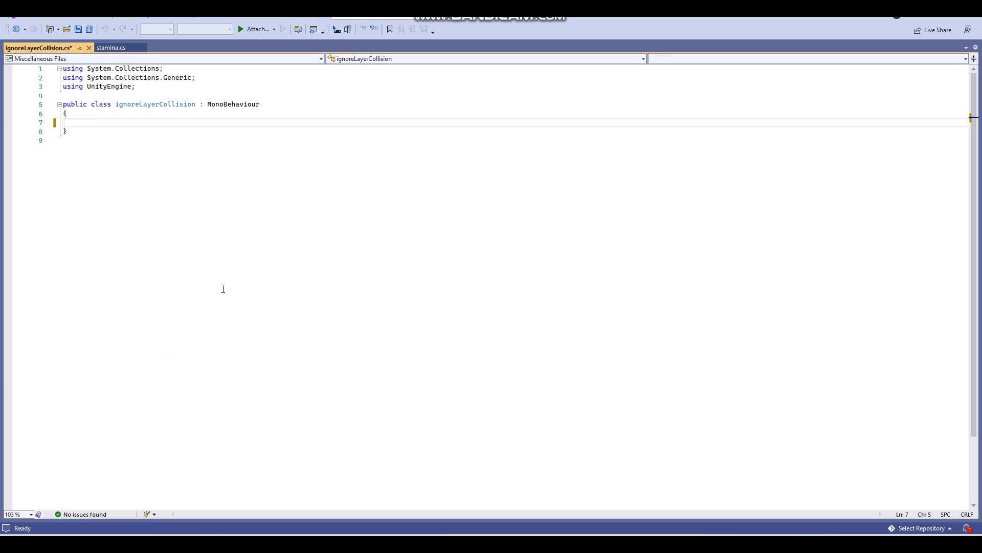
type("void Start")
type("()")
type(" {")
key("Return")
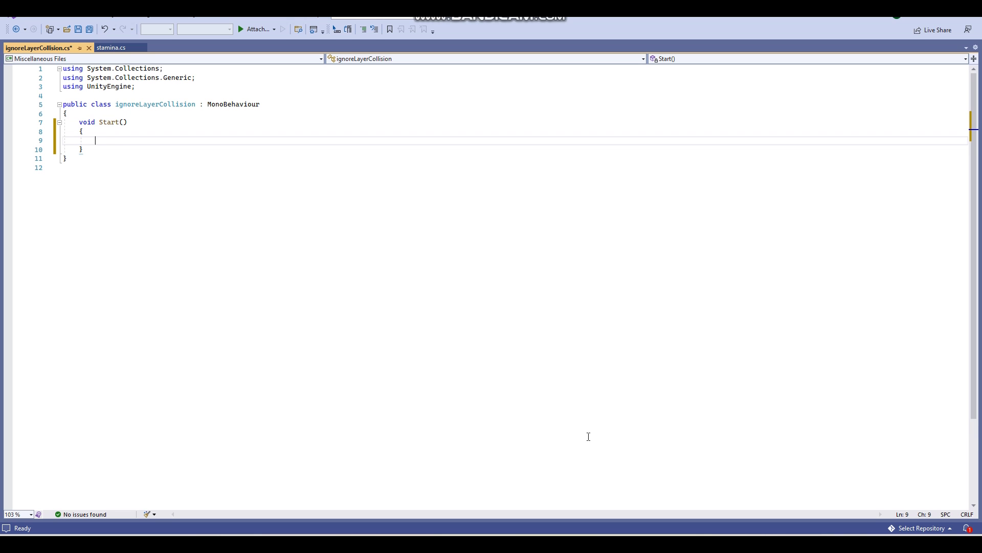
type("Physics.I")
type("gnoreLayerC")
type("ollision")
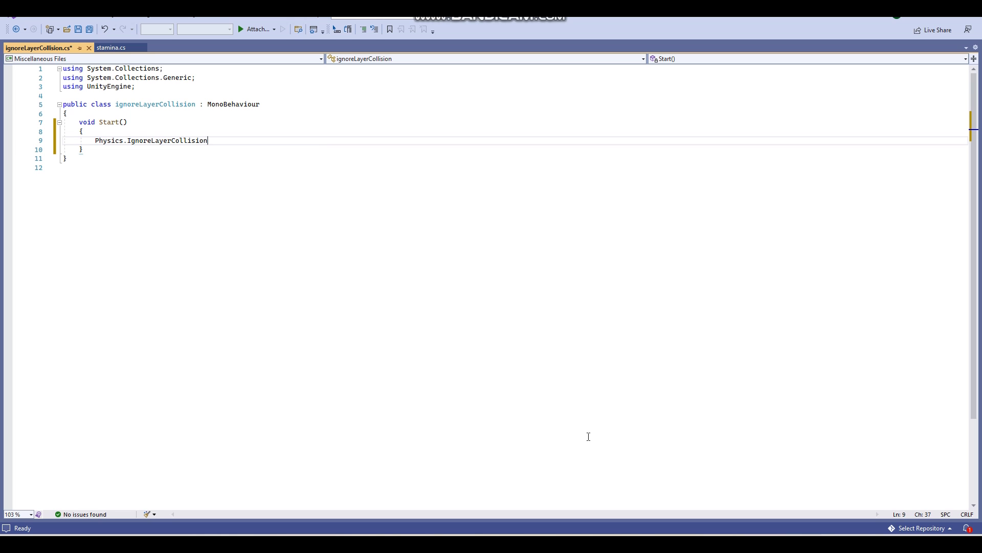
type("(")
type("5")
type(";")
key("ctrl+s")
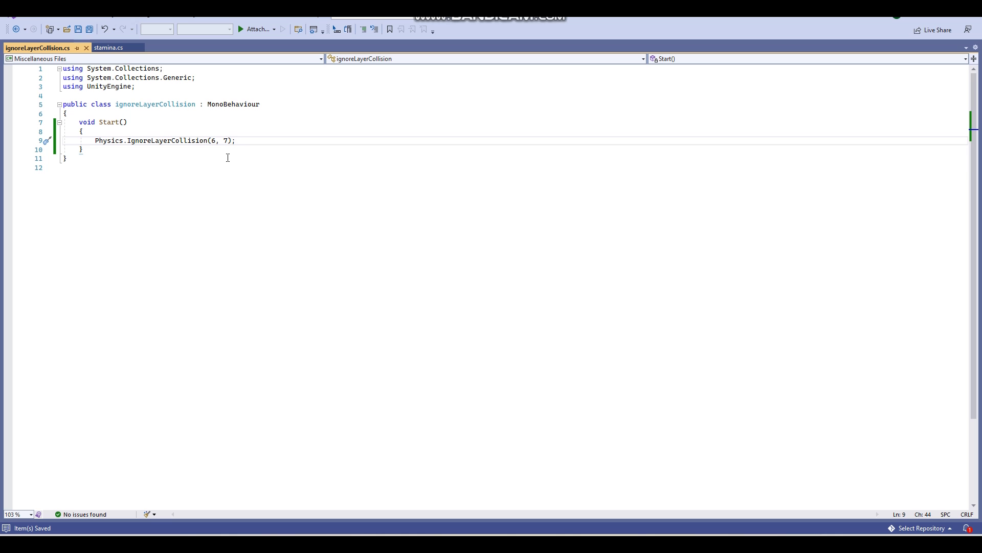
key("alt+Tab")
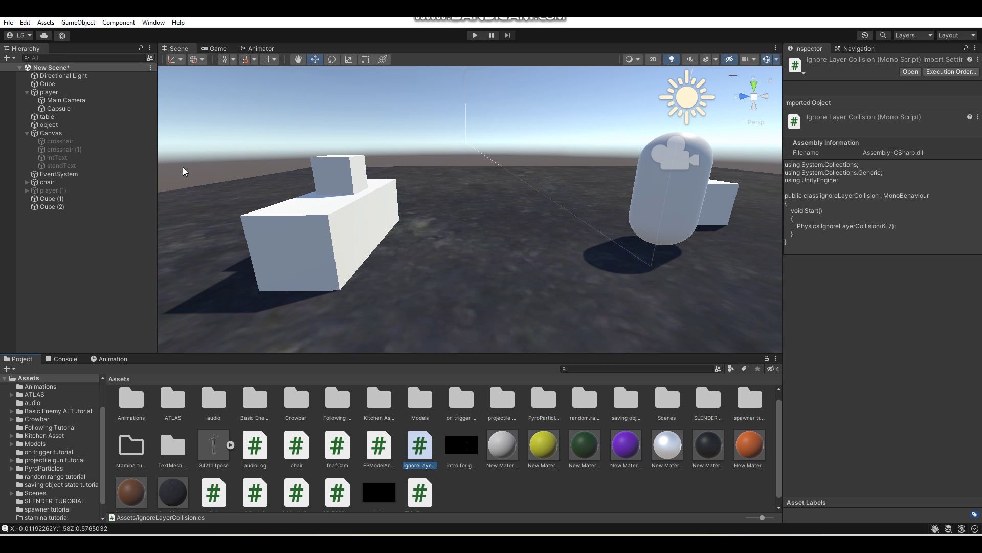
- Add the ignoreLayerCollision script to the Canvas as a component
left_click(60, 93)
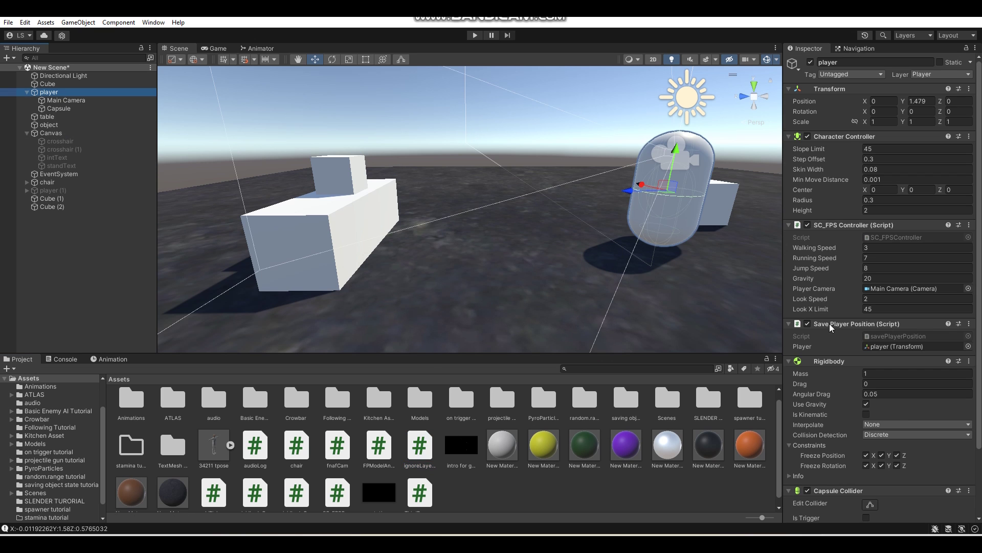
left_click(51, 133)
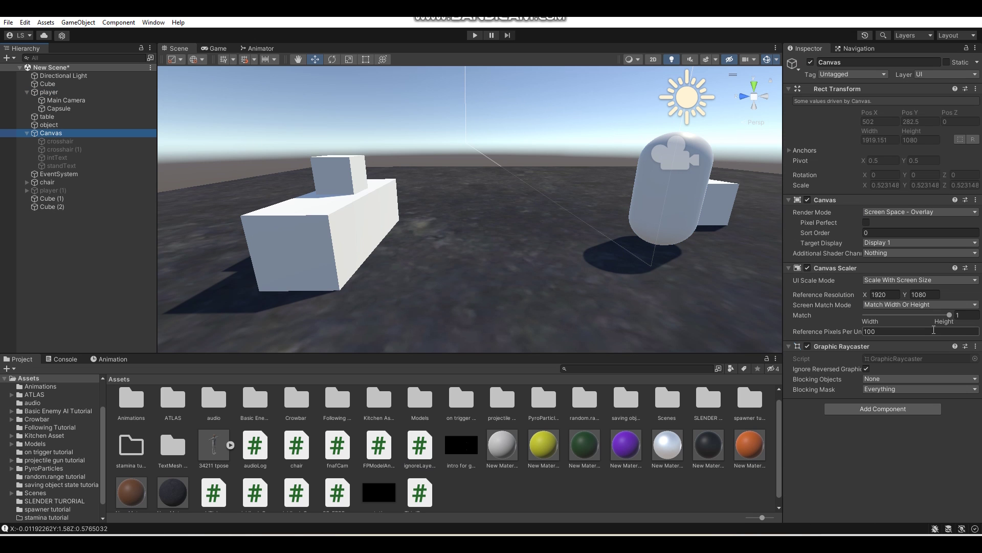
mouse_move(419, 445)
left_mouse_down()
mouse_move(939, 488)
mouse_move(861, 422)
left_mouse_up()
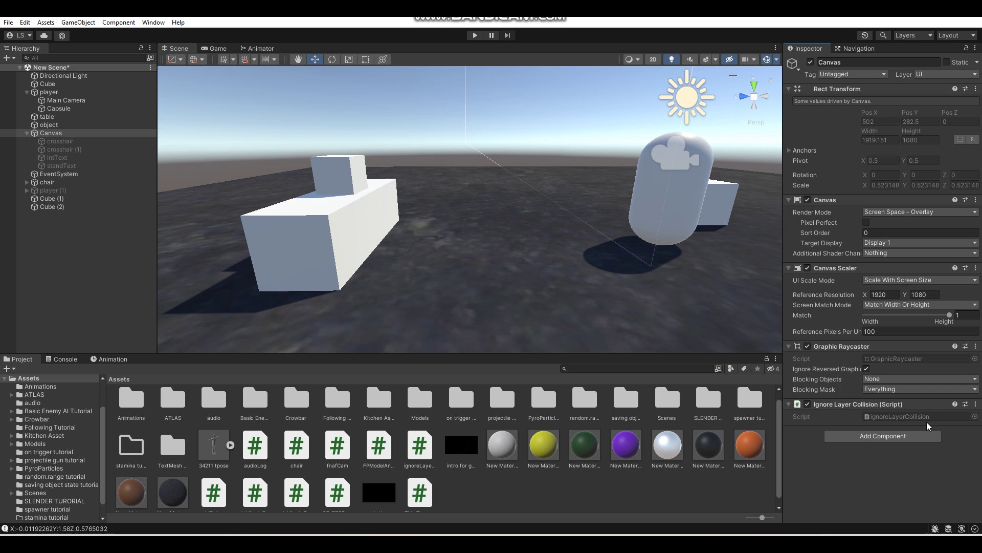
- Pull back the Scene view and inspect the components of Cube (1)
mouse_move(597, 198)
right_mouse_down()
mouse_move(550, 197)
mouse_move(538, 239)
right_mouse_up()
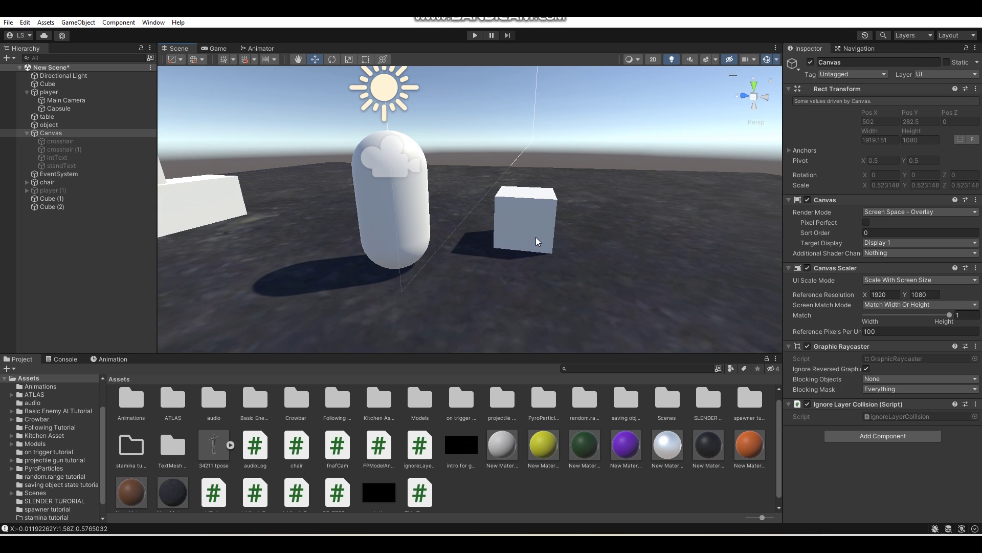
left_click(536, 242)
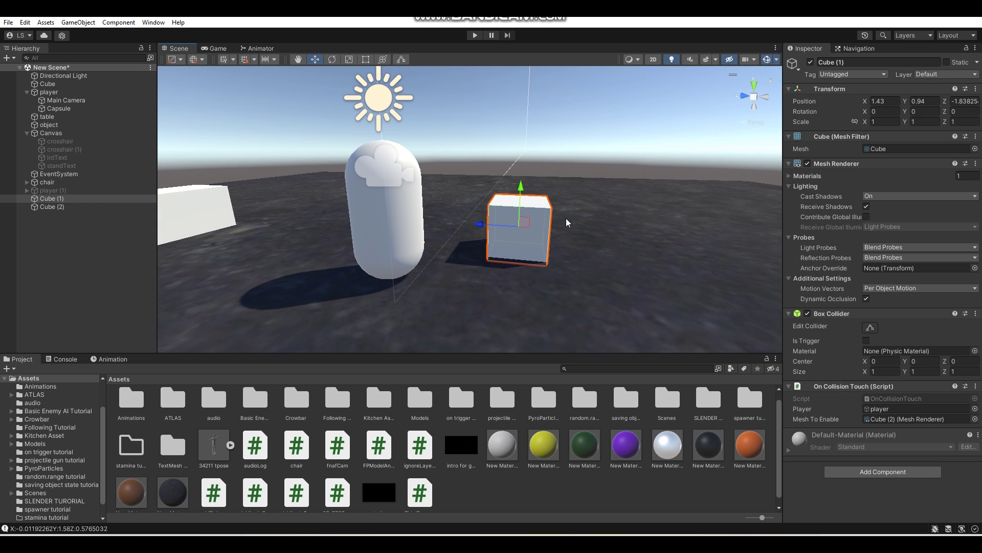
right_click_drag(511, 238, 589, 229)
left_click(551, 151)
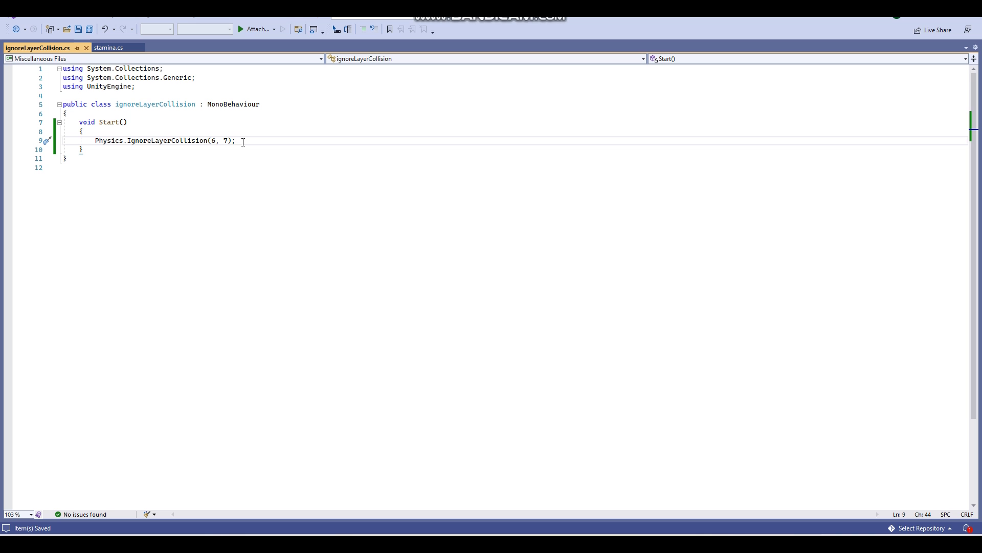
left_click_drag(240, 142, 94, 142)
key("ctrl+c")
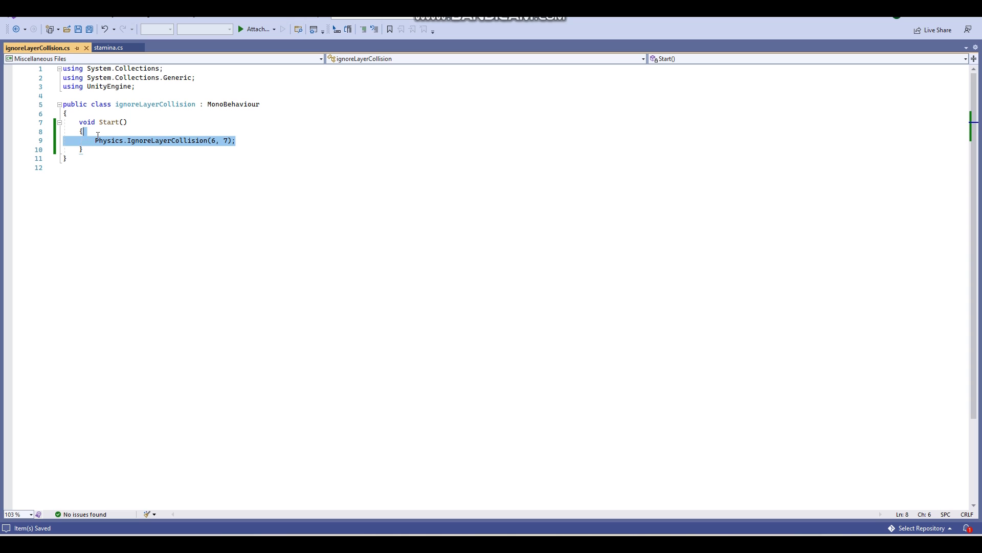
left_click(252, 142)
key("Return")
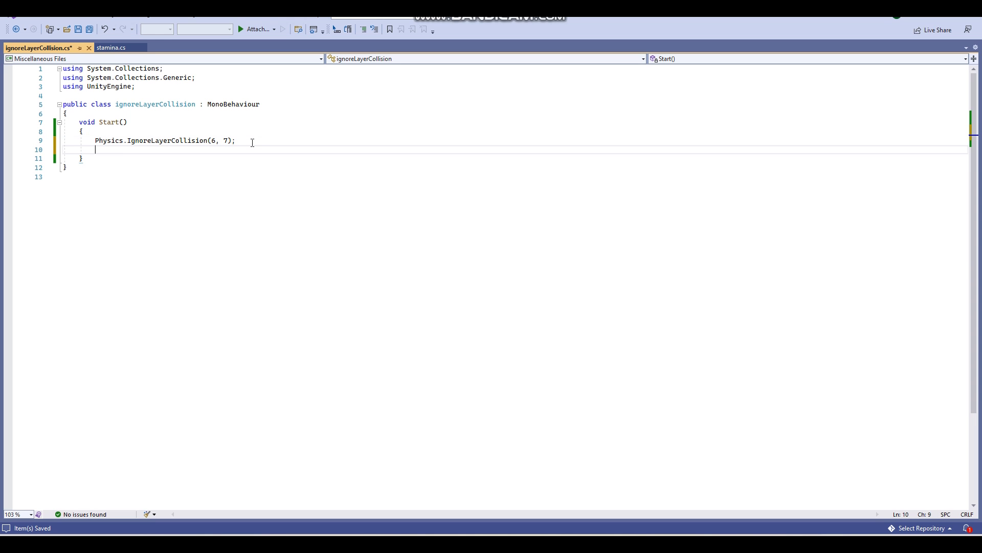
key("ctrl+v")
key("BackSpace")
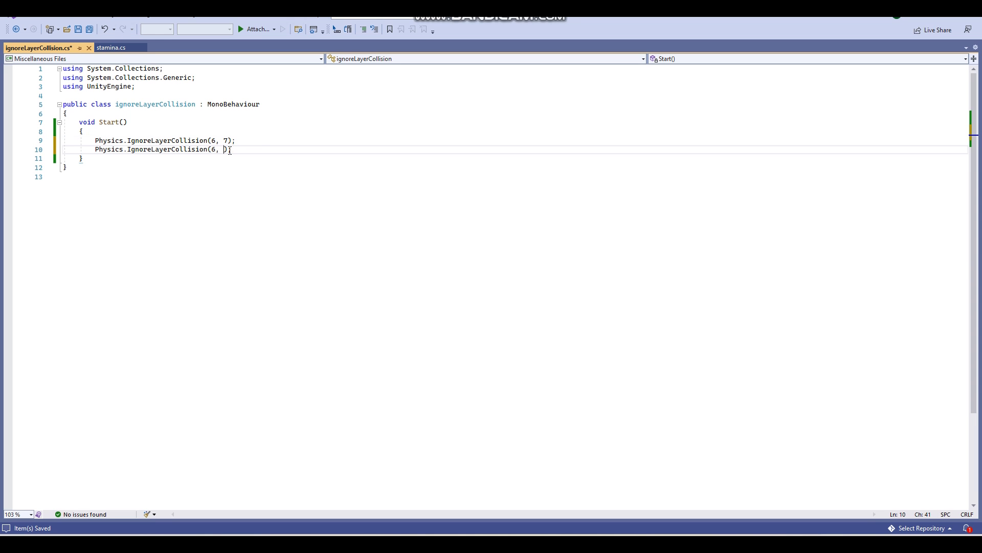
key("BackSpace")
key("shift+Home")
key("BackSpace")
key("BackSpace")
key("BackSpace")
key("ctrl+s")
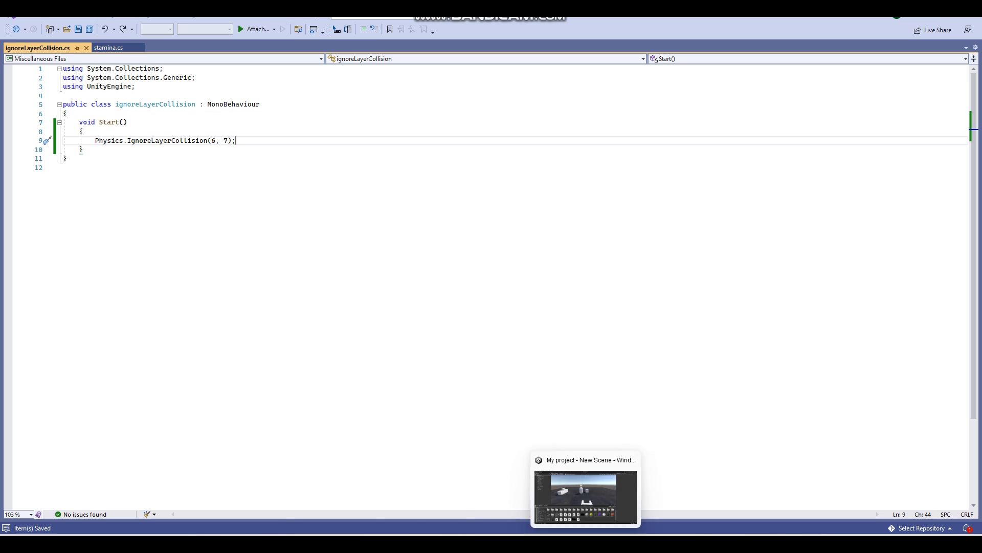
left_click(585, 492)
- Select the table to verify it shows the Table layer, then enter Play mode
right_click_drag(558, 274, 520, 259)
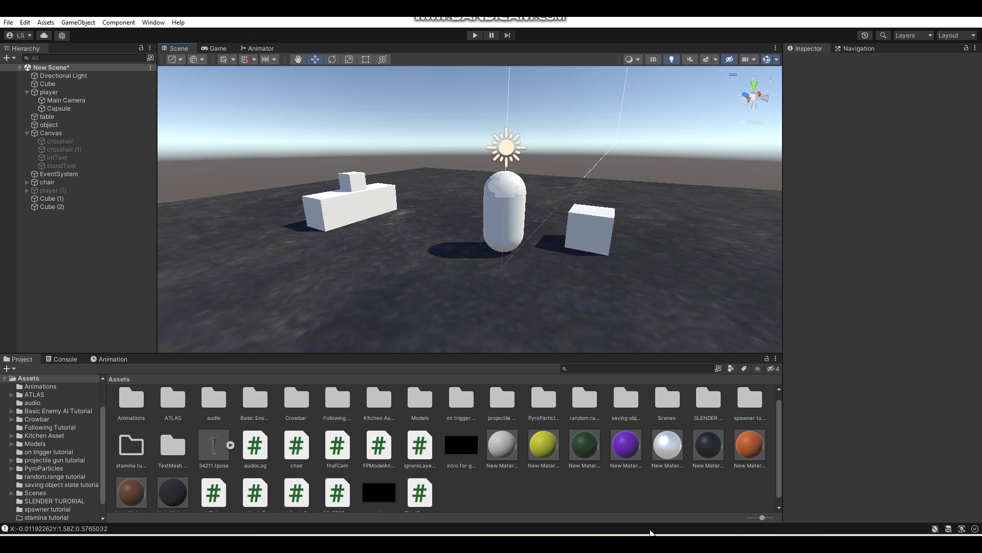
right_click_drag(568, 201, 535, 101)
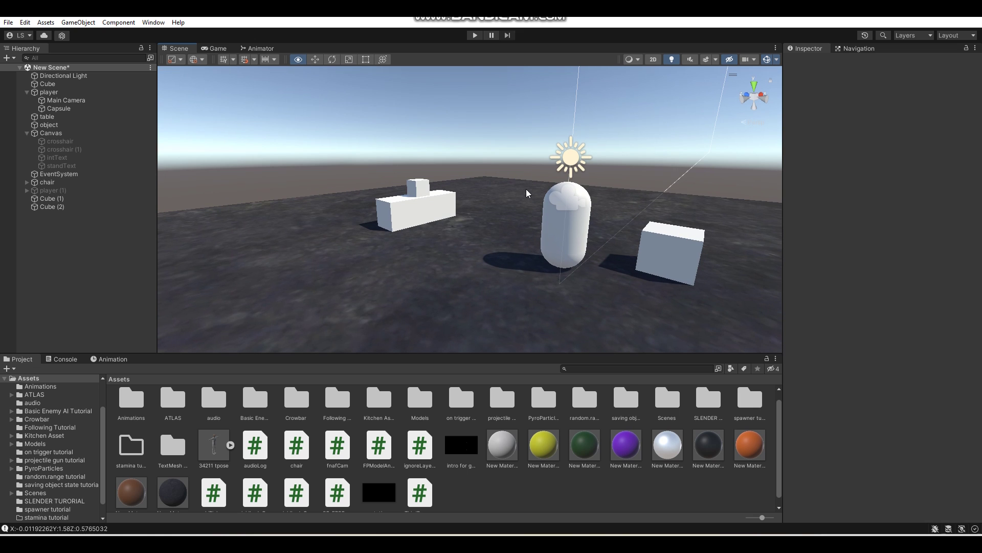
left_click(397, 225)
right_click_drag(396, 225, 422, 228)
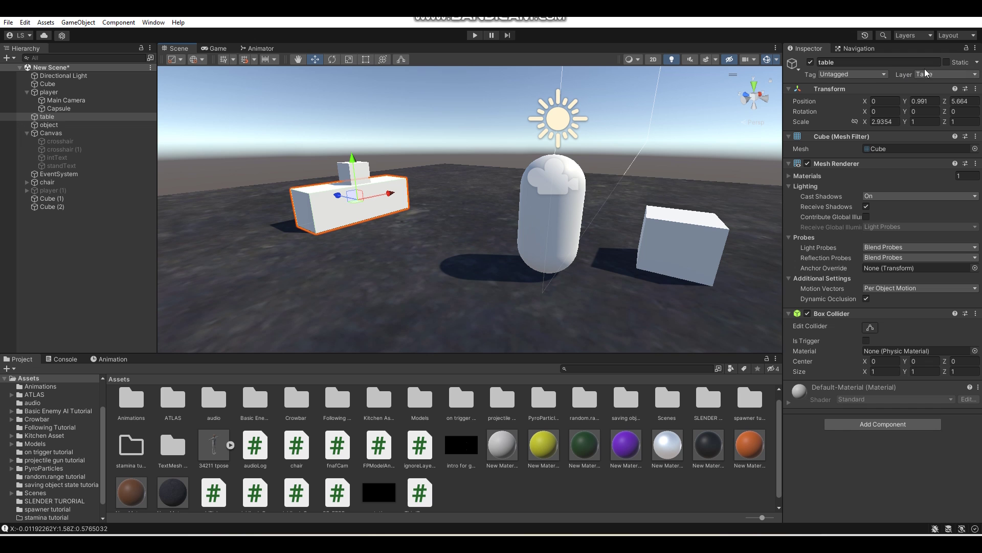
left_click(475, 34)
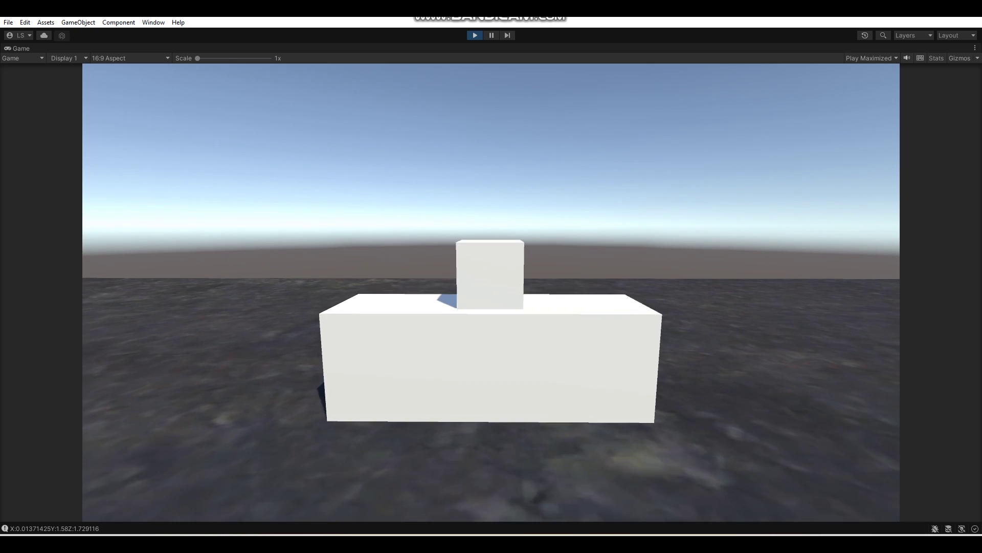
- Walk the capsule player forward through the table and among the white boxes
key("w")
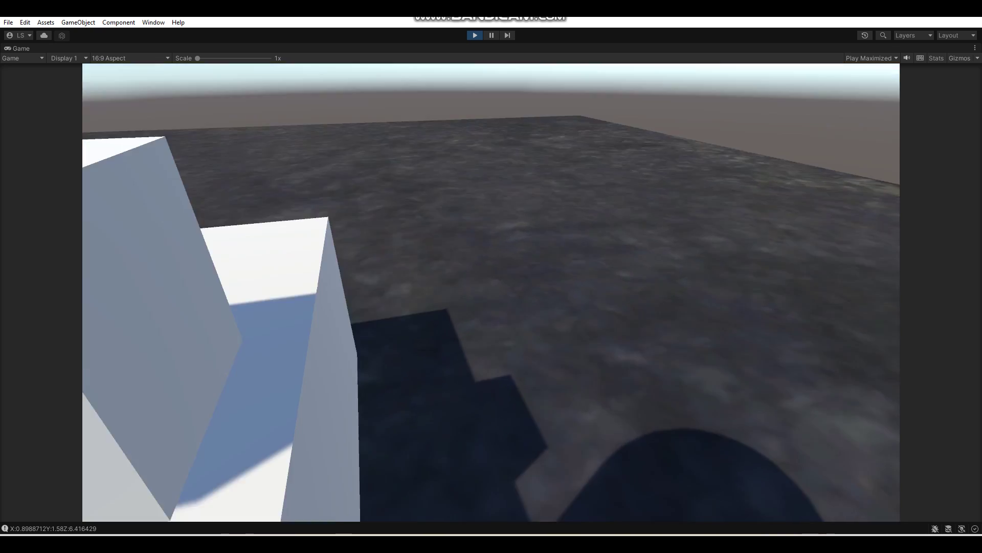
key("w")
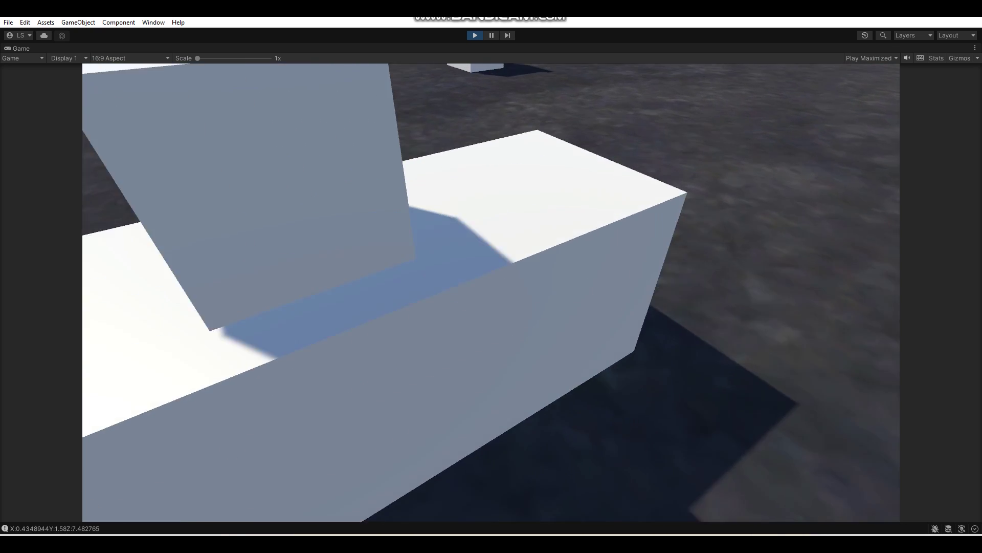
key("w")
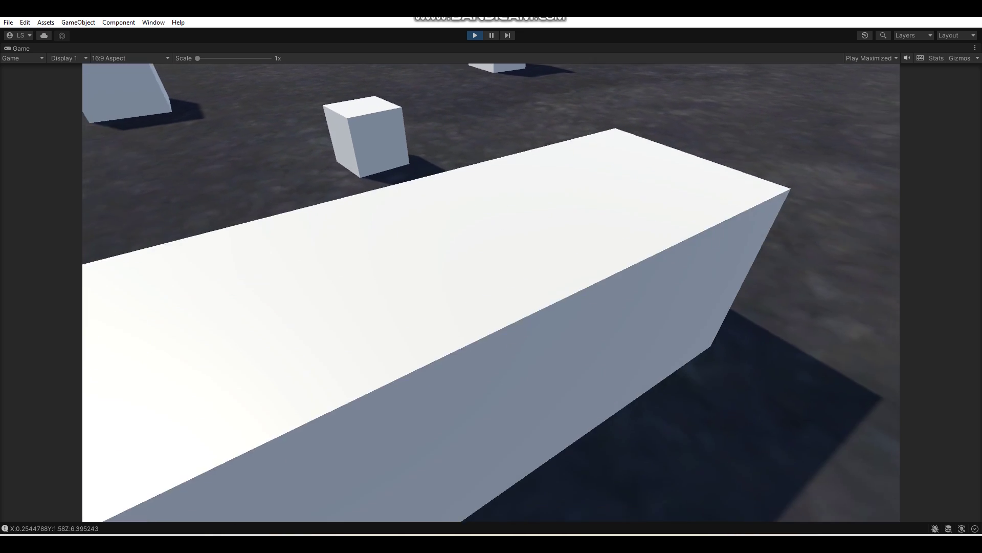
key("w")
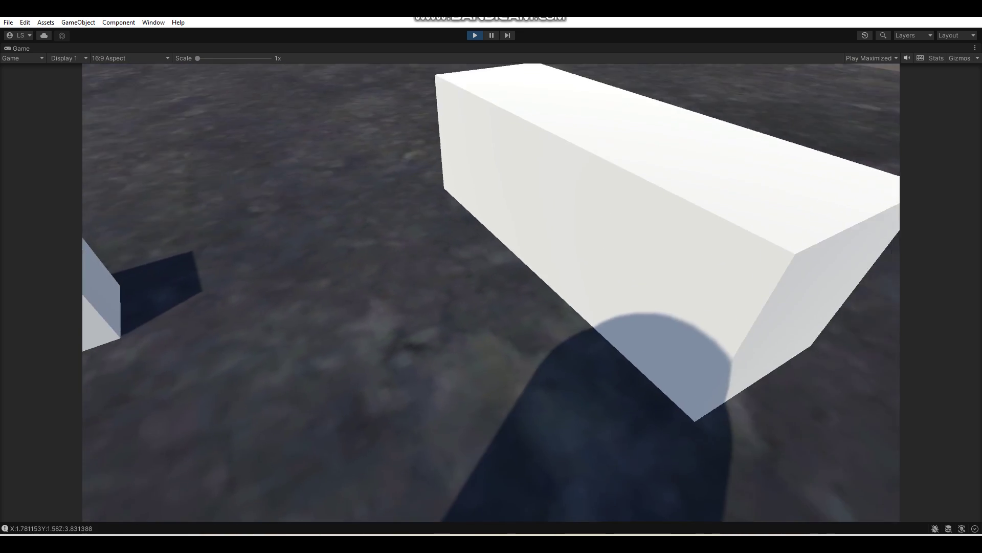
key("w")
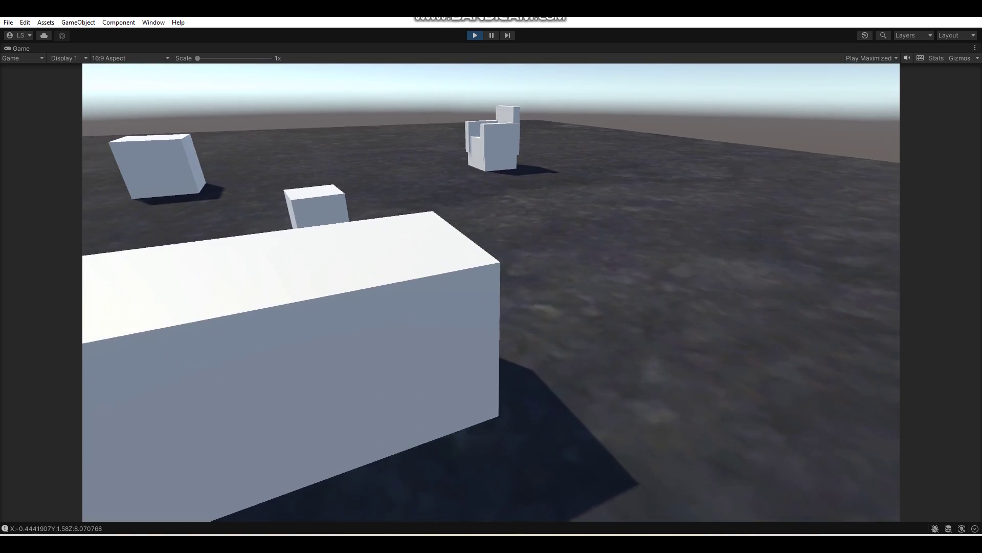
key("w")
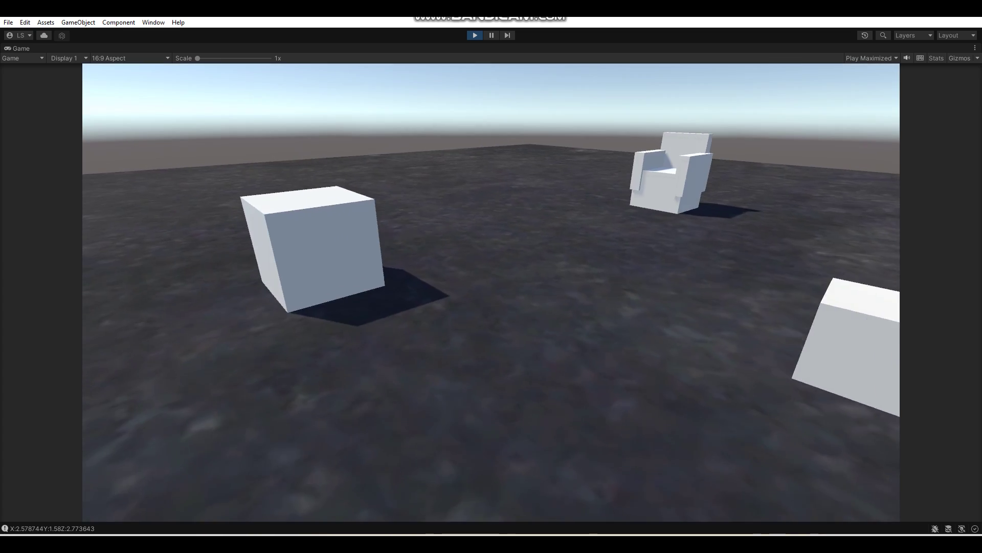
key("w")
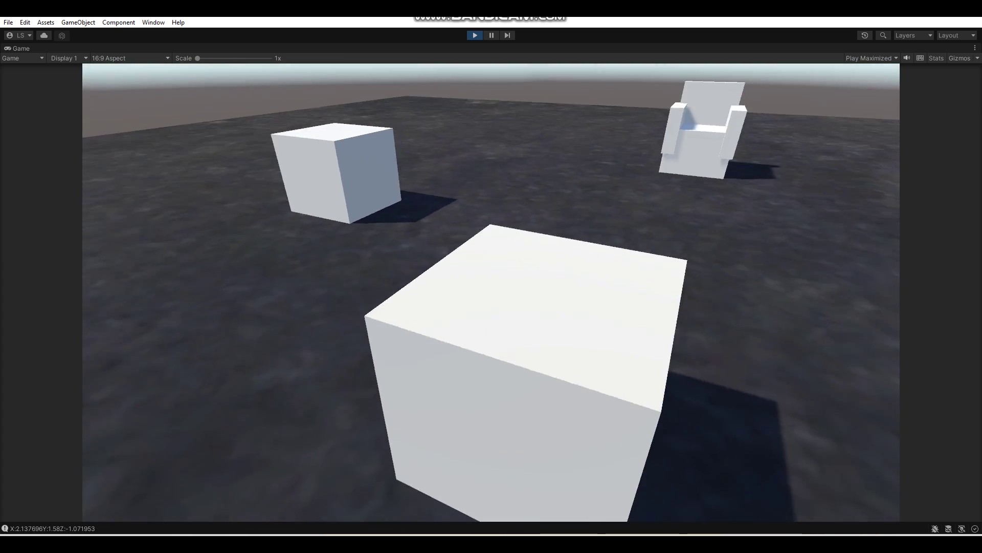
key("w")
key("Escape")
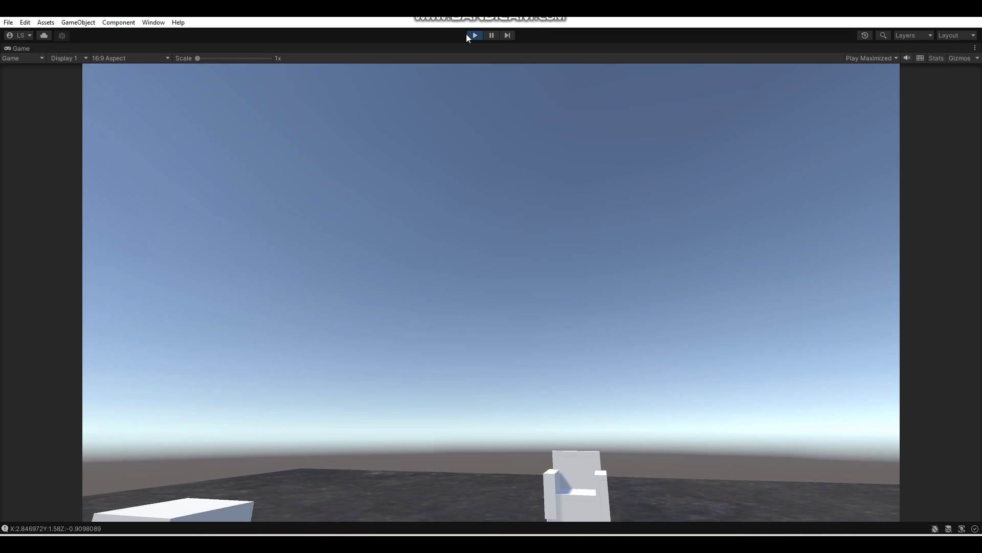
- Stop play, switch Cube (1) from Default to the Table layer, and restart the game
left_click(474, 36)
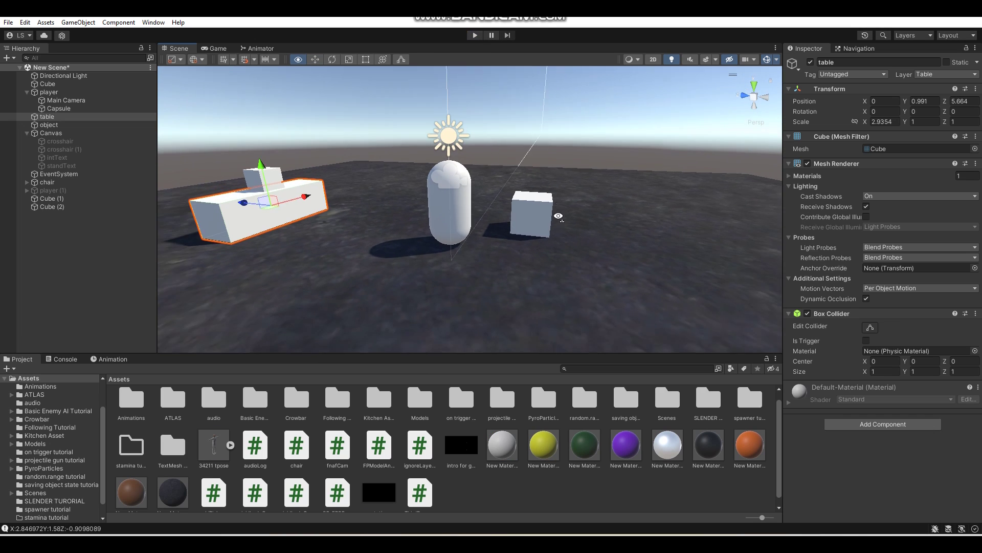
left_click_drag(558, 216, 498, 212, "alt")
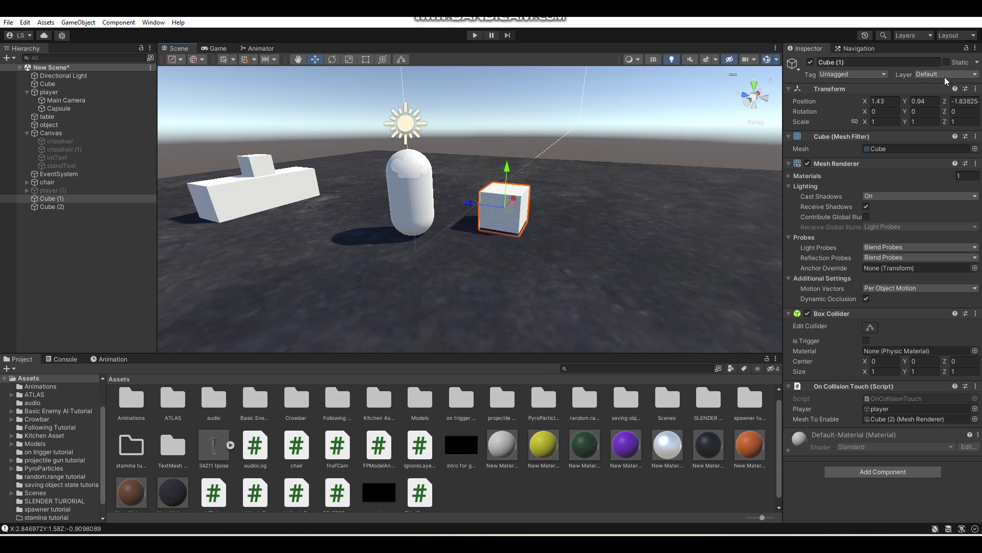
left_click(945, 75)
left_click(929, 155)
left_click(475, 36)
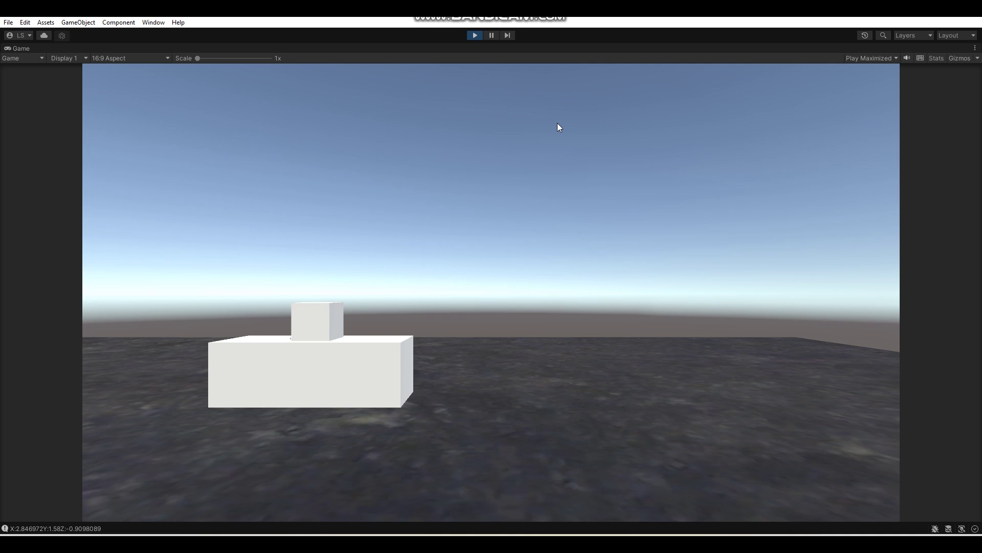
- Walk the player forward and back past Cube (1), the long table and the chair
key("w")
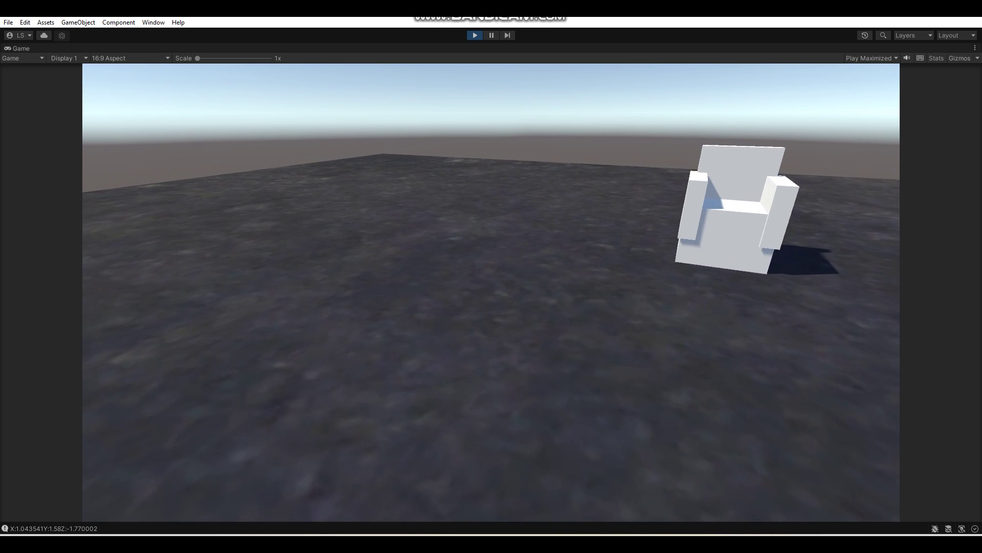
key("s")
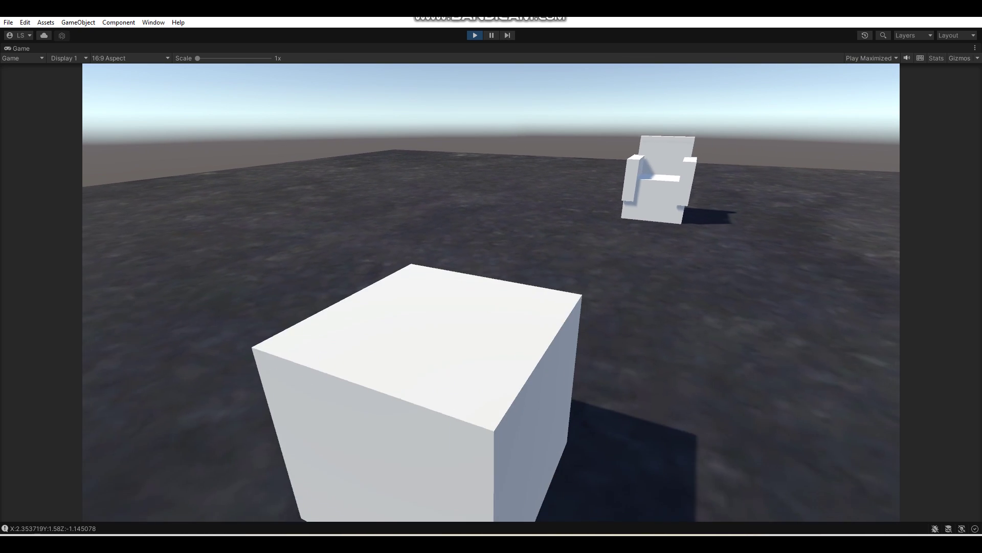
key("w")
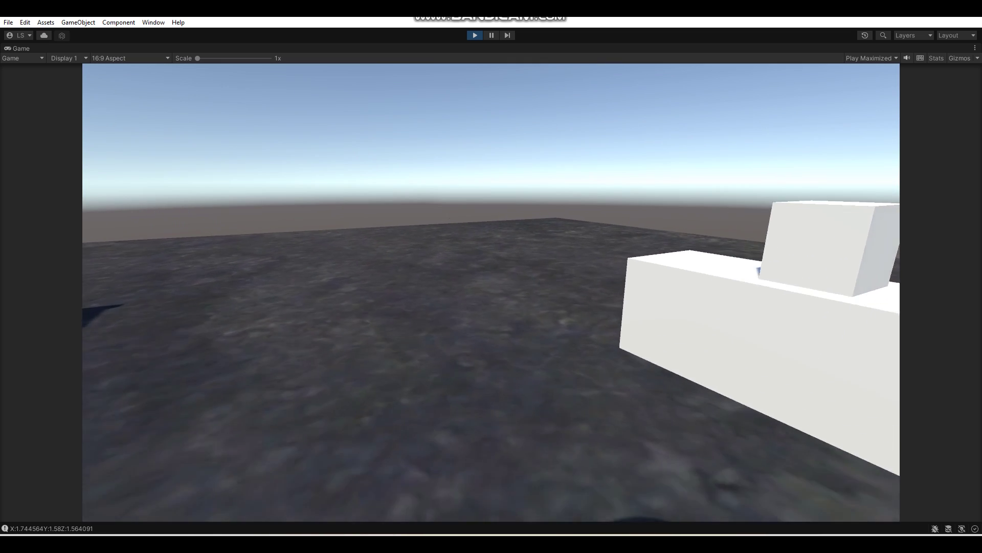
key("w")
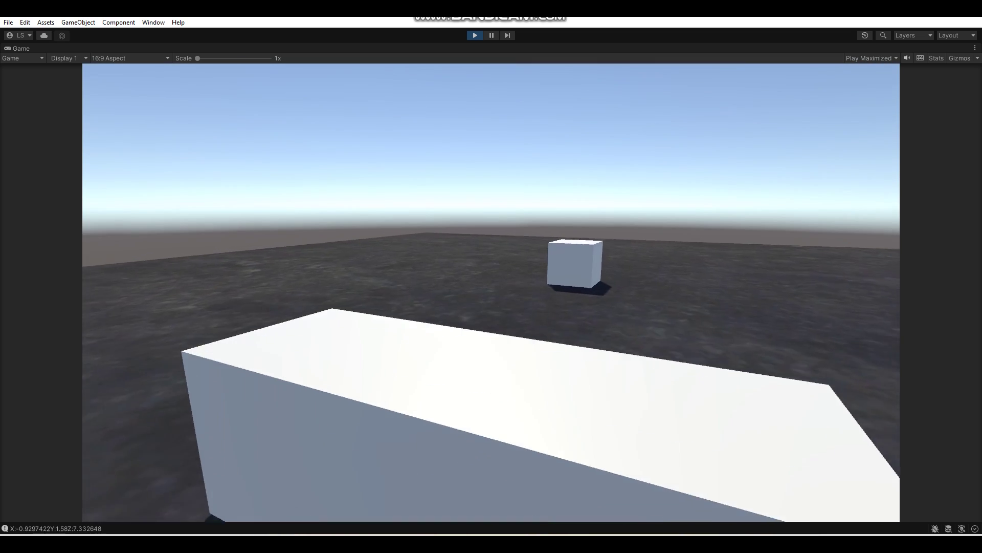
key("s")
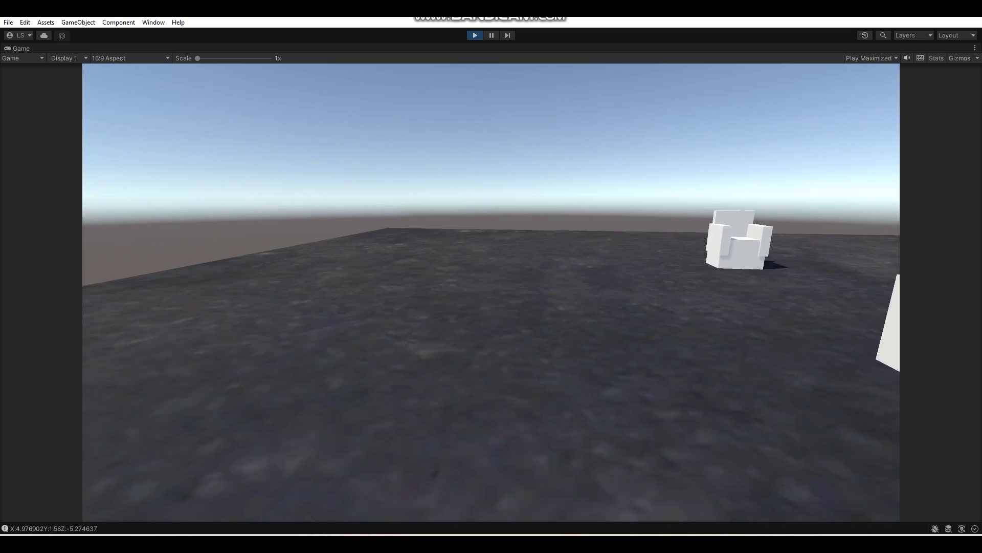
key("w")
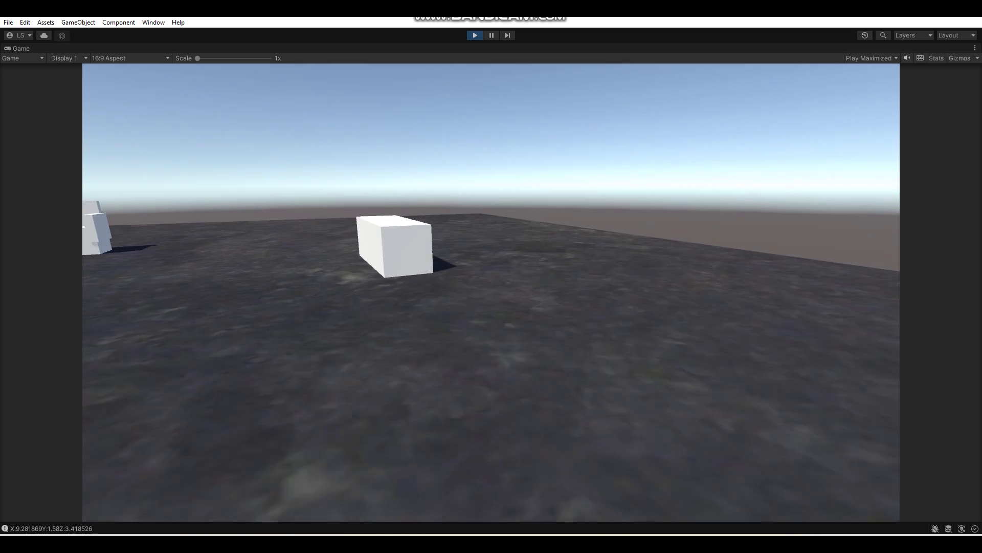
key("w")
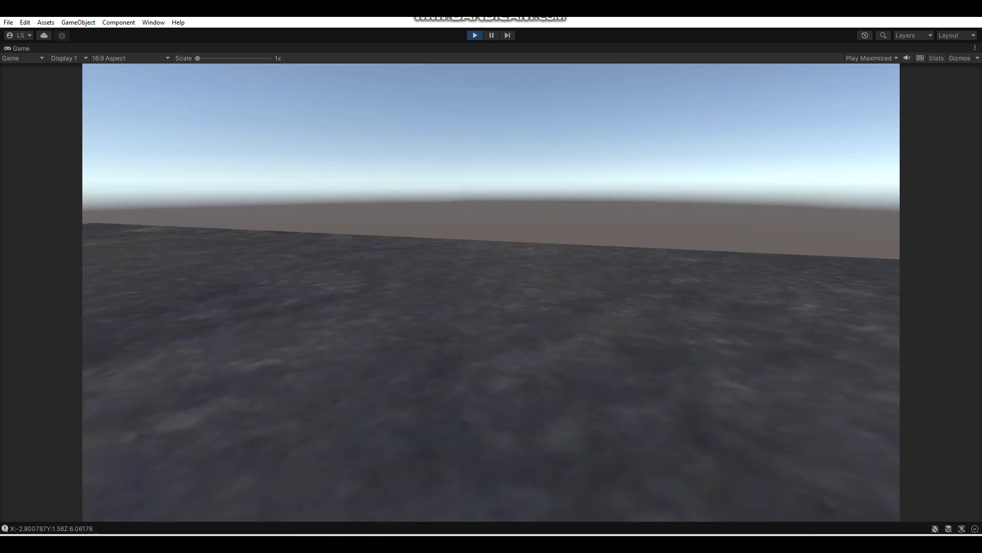
key("w")
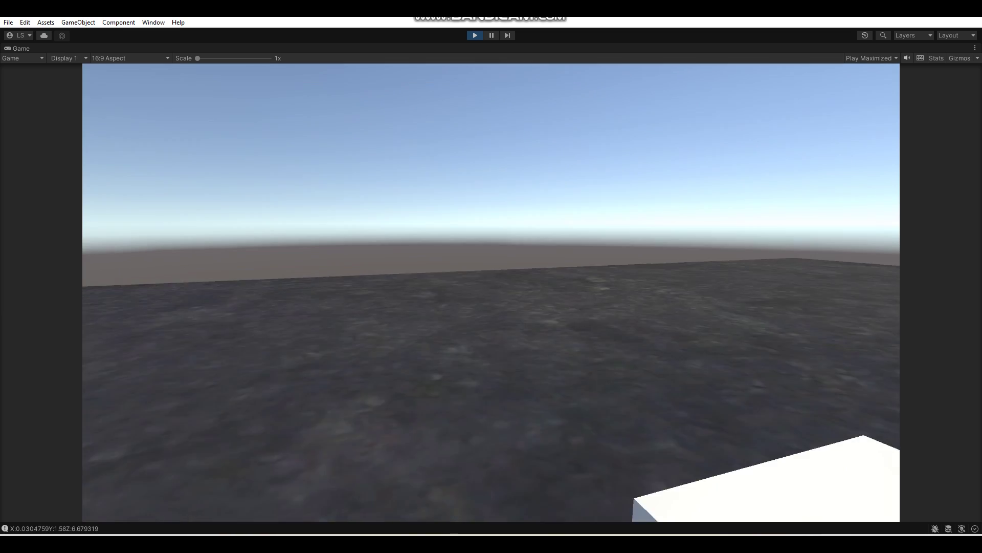
key("w")
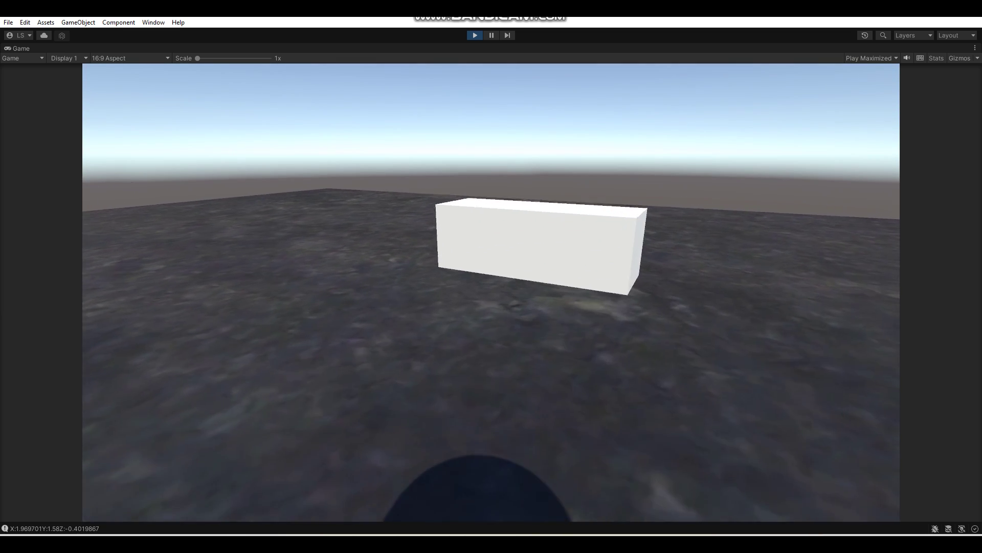
key("s")
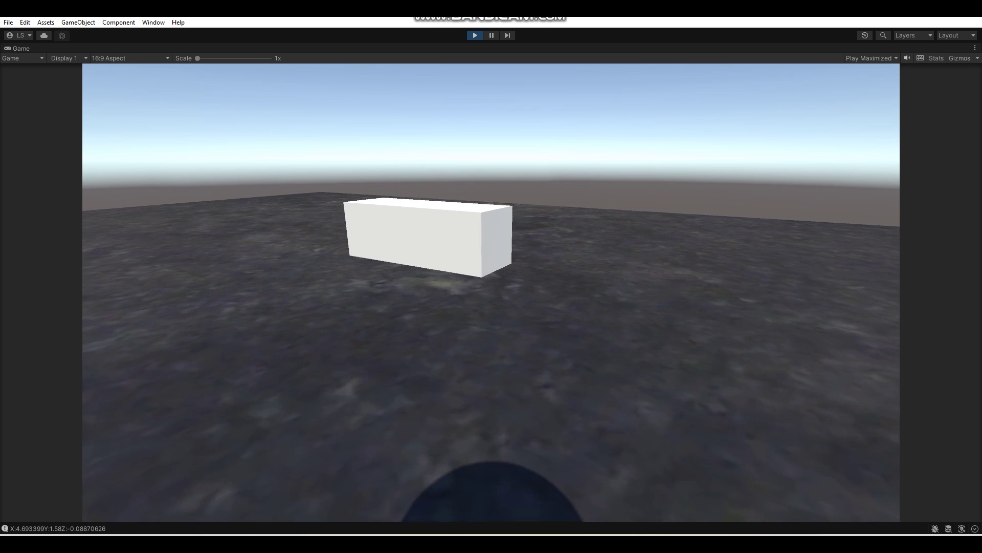